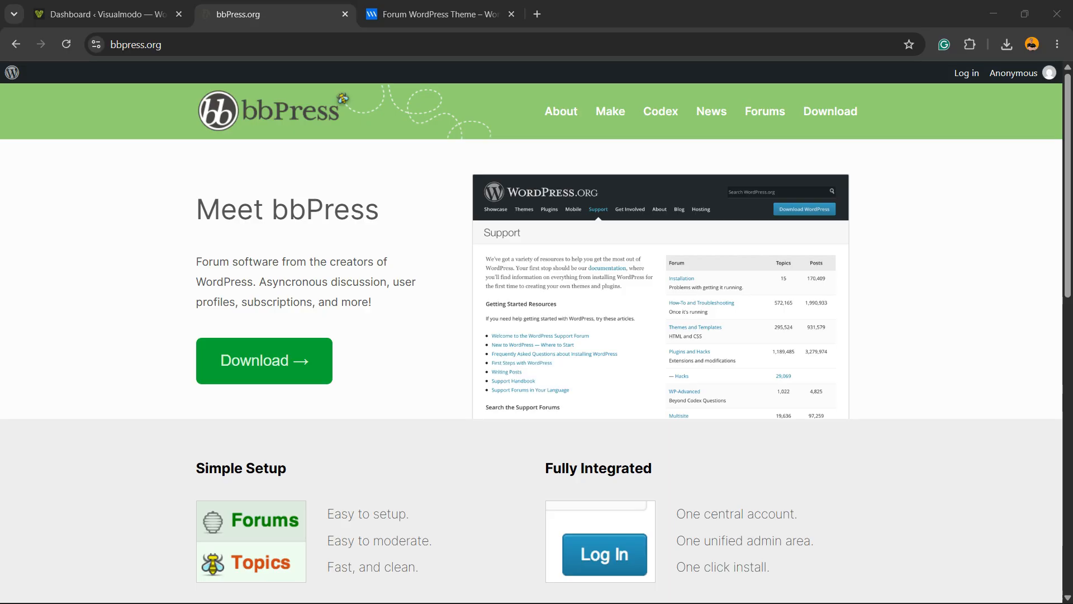
Step: Switch to the sandbox site's WordPress dashboard and check its admin address
{"action": "left_click", "coordinate": [101, 14]}
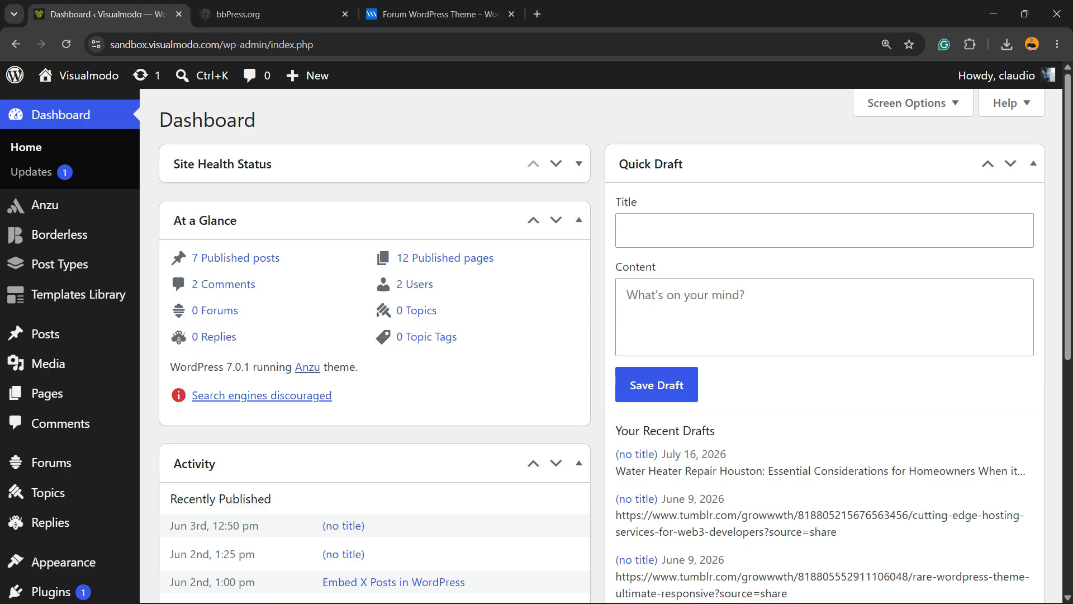
{"action": "double_click", "coordinate": [251, 44]}
{"action": "triple_click", "coordinate": [249, 44]}
{"action": "double_click", "coordinate": [219, 44]}
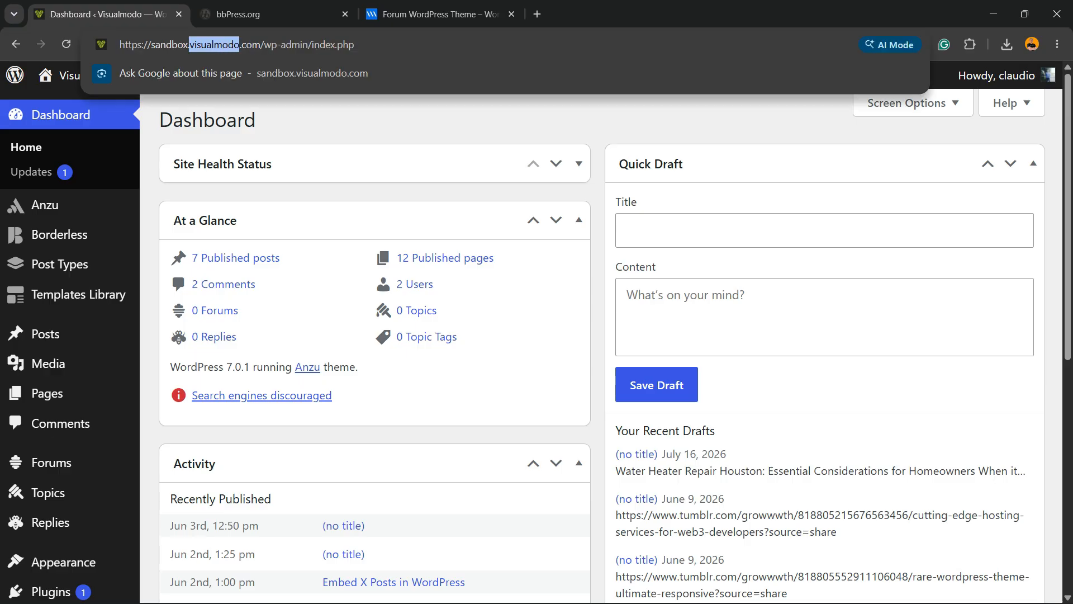
{"action": "left_click", "coordinate": [214, 45]}
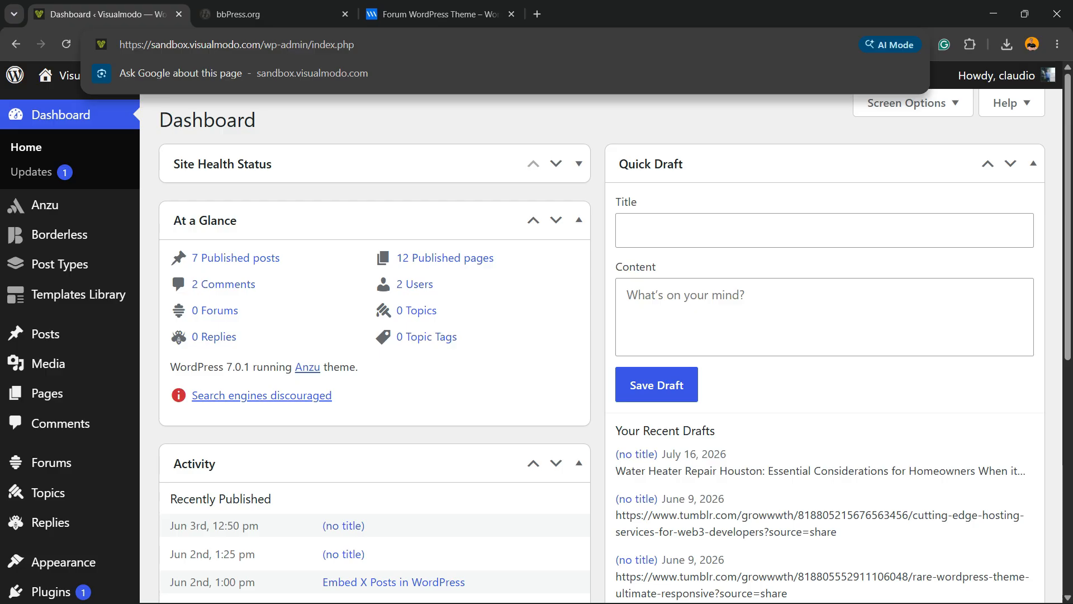
{"action": "left_click_drag", "start_coordinate": [138, 44], "coordinate": [278, 44]}
{"action": "double_click", "coordinate": [345, 44]}
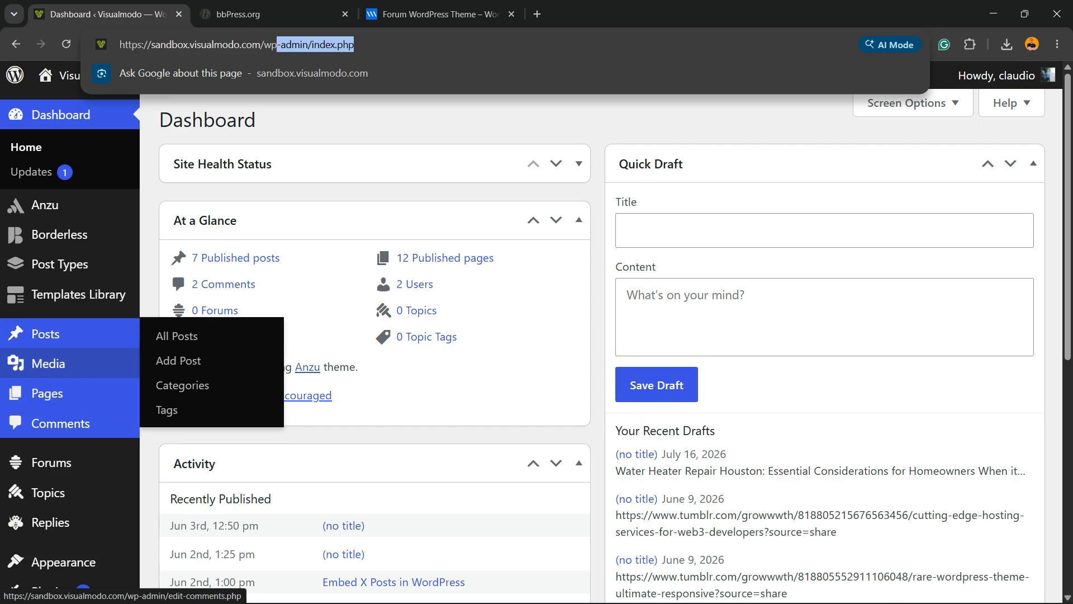
Step: View the list of all forums on the site and return to the dashboard
{"action": "left_click", "coordinate": [50, 462]}
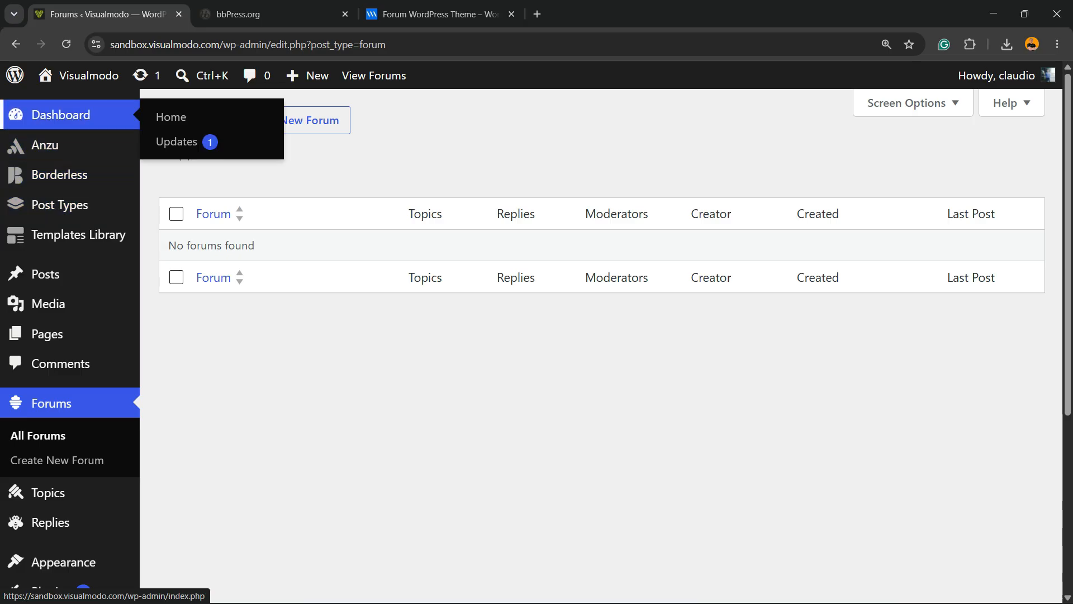
{"action": "left_click", "coordinate": [60, 115]}
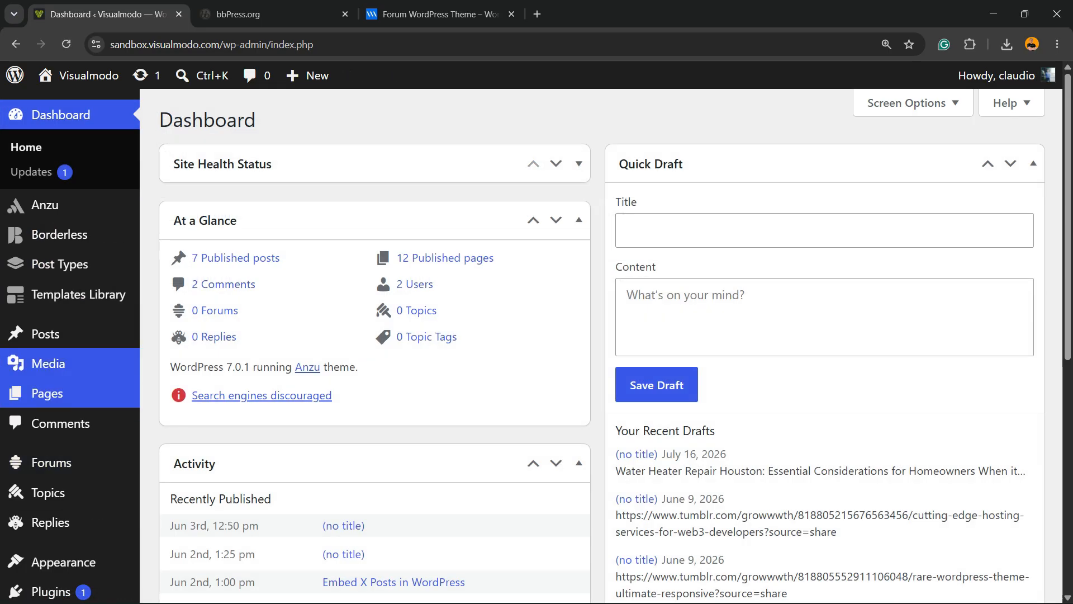
Step: Search the plugins available to add for "bbp style pack"
{"action": "scroll", "coordinate": [53, 391], "scroll_direction": "down", "scroll_amount": 2}
{"action": "mouse_move", "coordinate": [53, 452]}
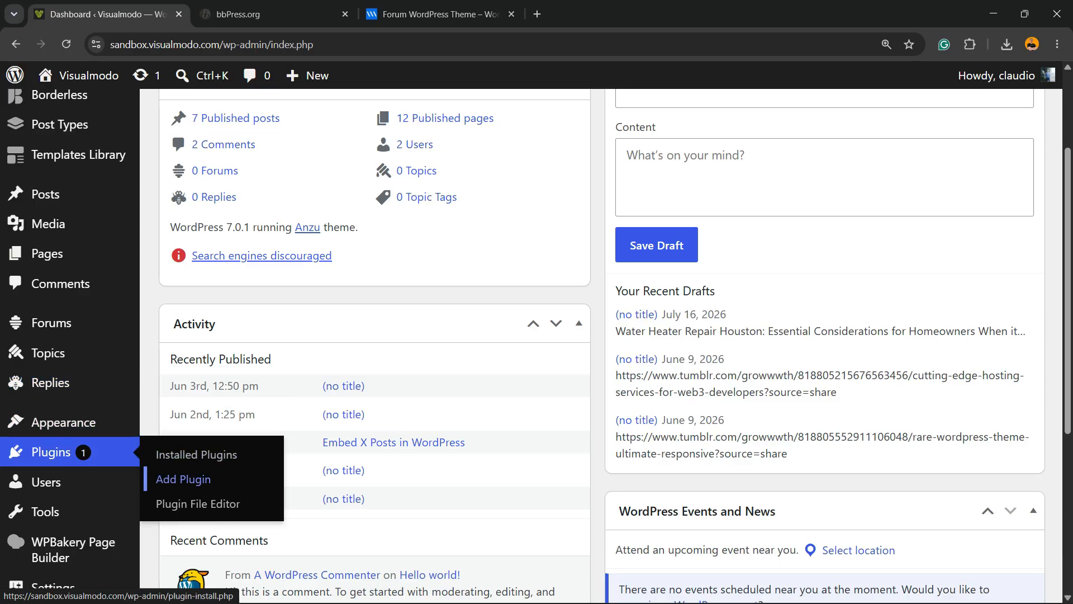
{"action": "left_click", "coordinate": [174, 475]}
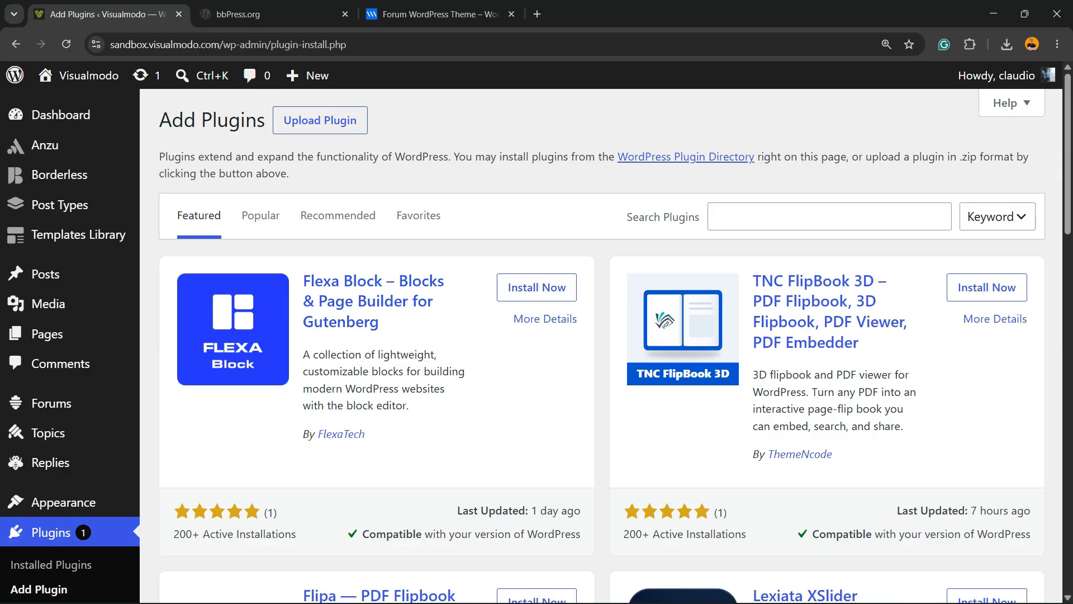
{"action": "left_click_drag", "start_coordinate": [626, 216], "coordinate": [696, 217]}
{"action": "left_click", "coordinate": [783, 217]}
{"action": "type", "text": "bbp style pack"}
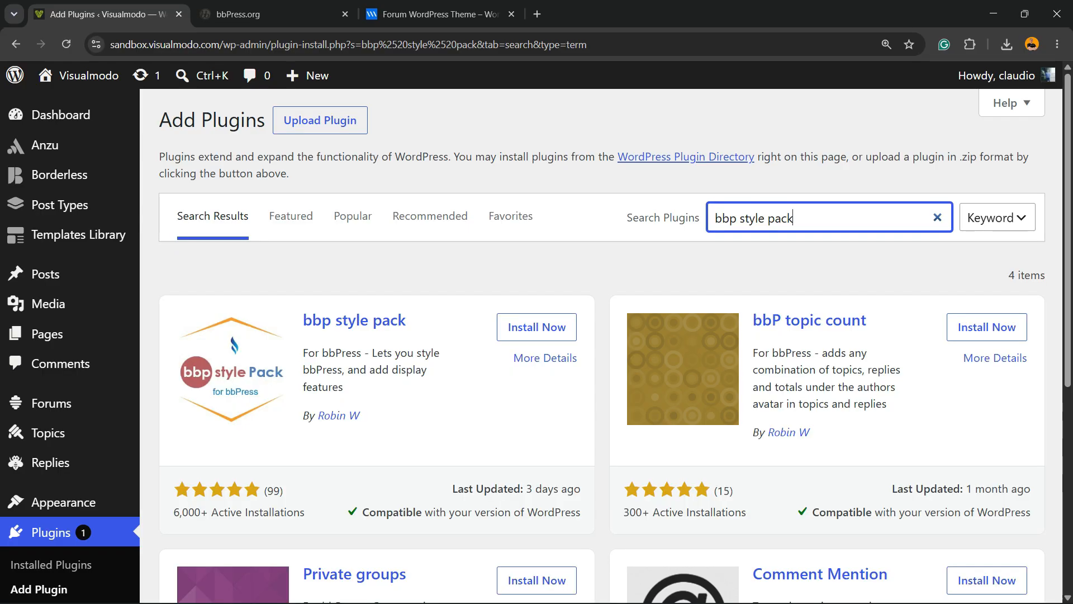
Step: Install and activate the bbp style pack plugin
{"action": "left_click", "coordinate": [537, 327]}
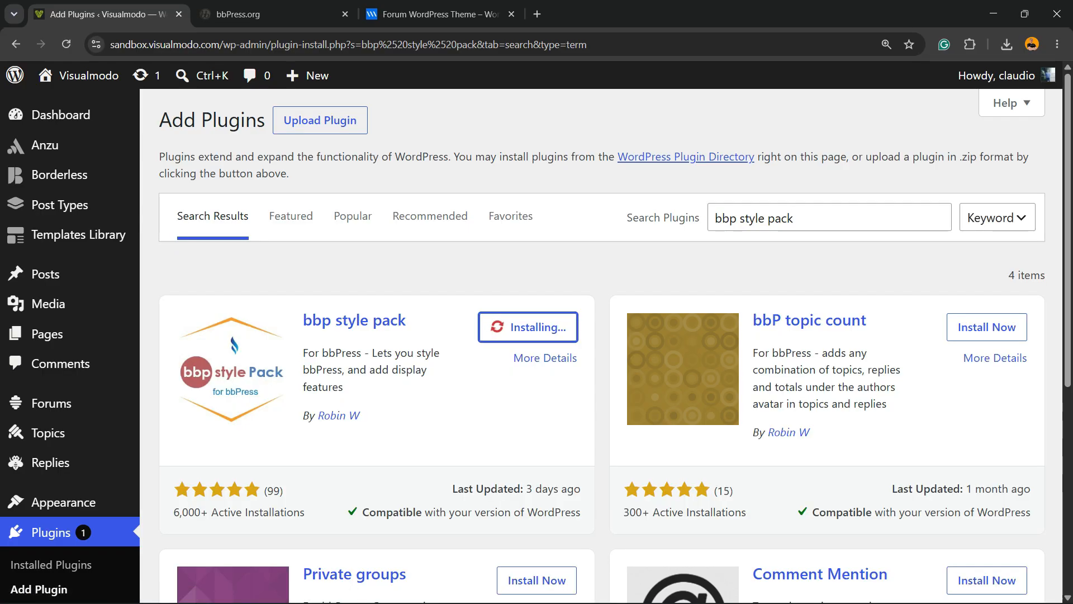
{"action": "mouse_move", "coordinate": [360, 416]}
{"action": "left_mouse_down"}
{"action": "mouse_move", "coordinate": [313, 415]}
{"action": "mouse_move", "coordinate": [304, 342]}
{"action": "mouse_move", "coordinate": [371, 353]}
{"action": "mouse_move", "coordinate": [360, 415]}
{"action": "left_mouse_up"}
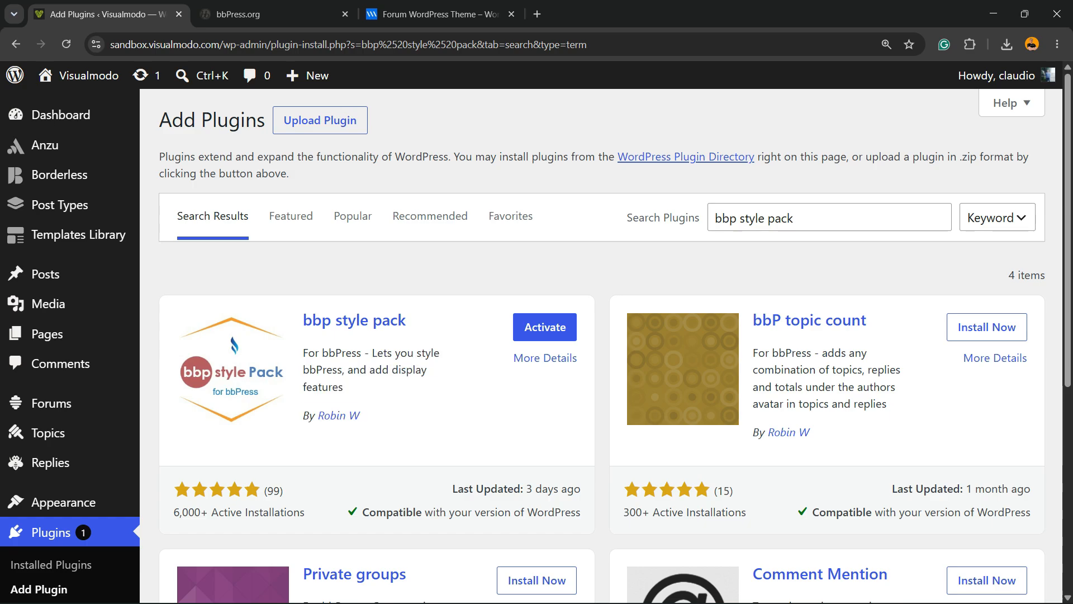
{"action": "left_click", "coordinate": [545, 327]}
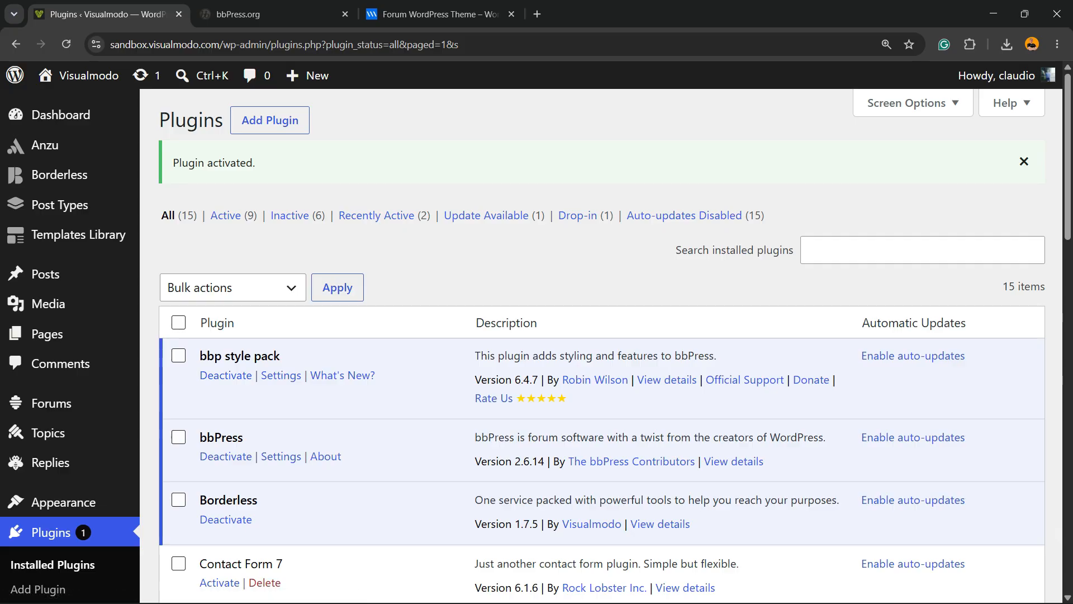
Step: Open the bbp style pack plugin's settings and look over its option sections
{"action": "mouse_move", "coordinate": [281, 356]}
{"action": "left_mouse_down"}
{"action": "mouse_move", "coordinate": [207, 356]}
{"action": "mouse_move", "coordinate": [281, 356]}
{"action": "left_mouse_up"}
{"action": "left_click", "coordinate": [281, 375]}
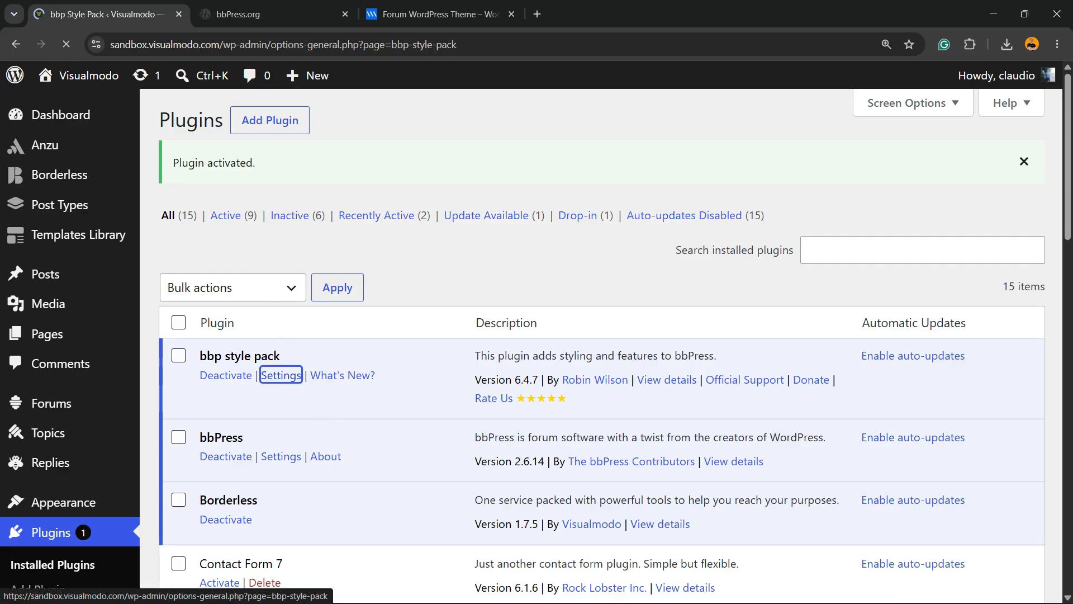
{"action": "scroll", "coordinate": [281, 375], "scroll_direction": "down", "scroll_amount": 8}
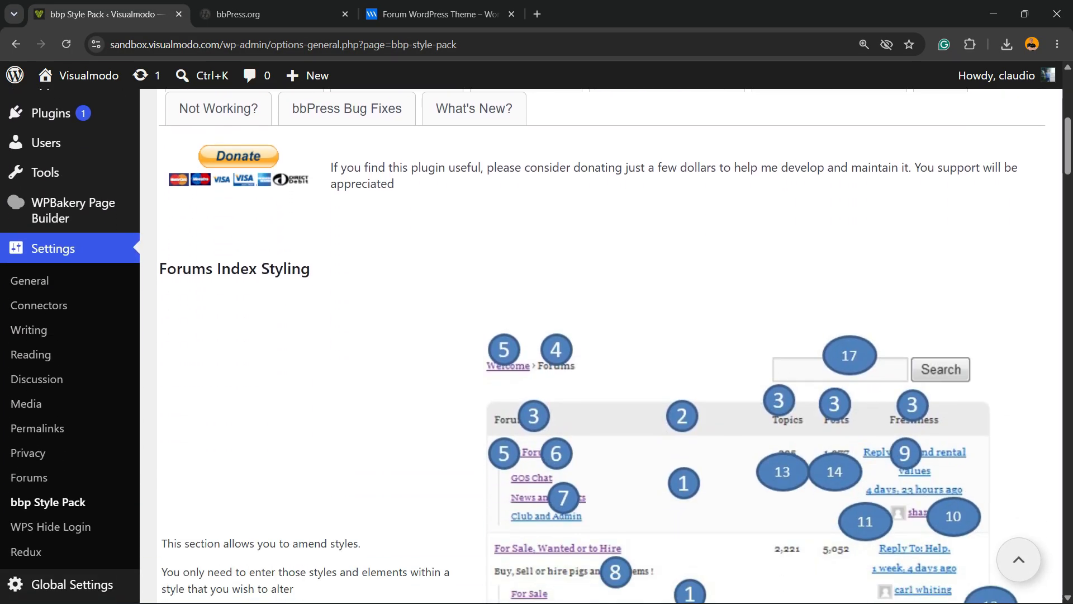
{"action": "scroll", "coordinate": [56, 175], "scroll_direction": "up", "scroll_amount": 8}
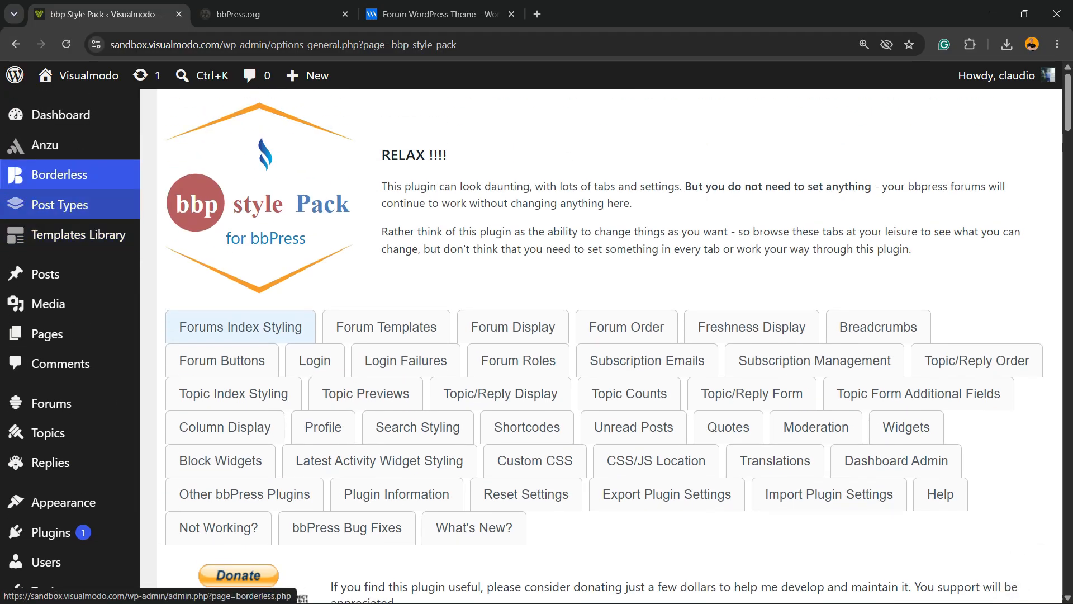
{"action": "scroll", "coordinate": [56, 175], "scroll_direction": "down", "scroll_amount": 5}
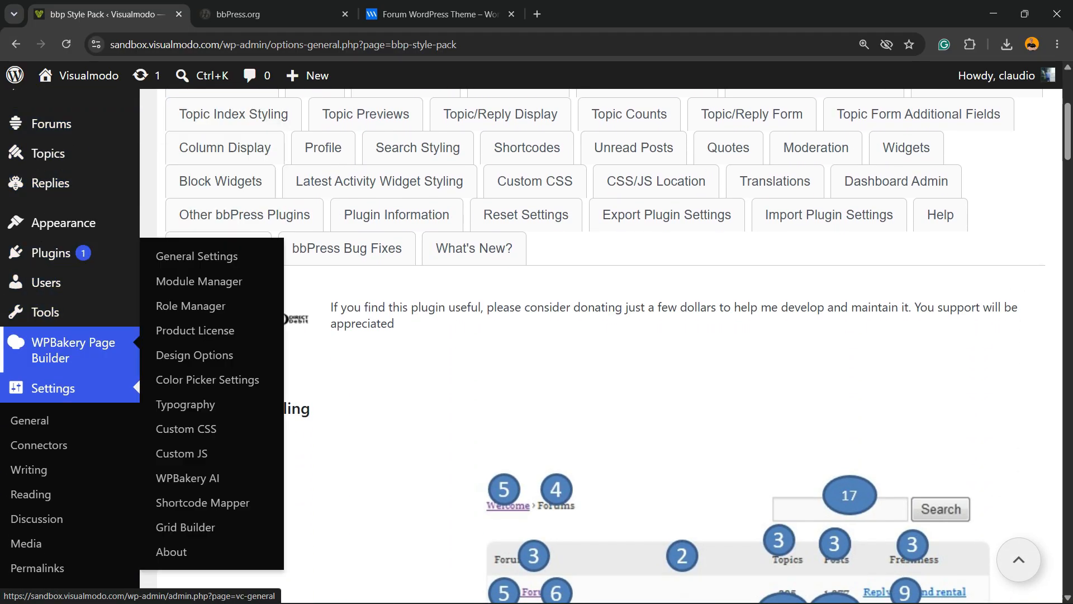
{"action": "scroll", "coordinate": [56, 349], "scroll_direction": "down", "scroll_amount": 3}
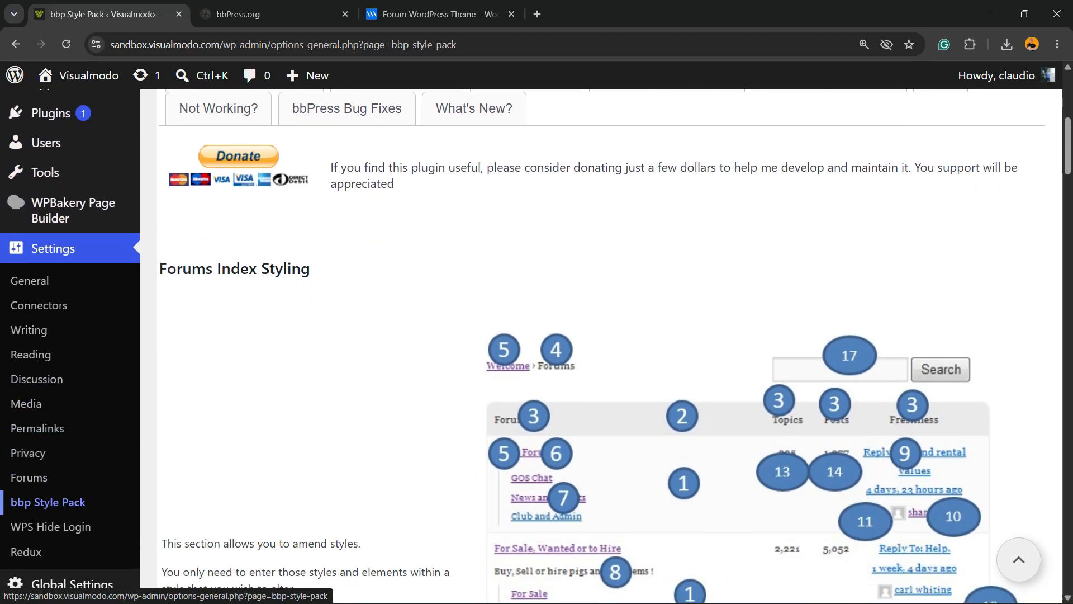
{"action": "left_click", "coordinate": [47, 501]}
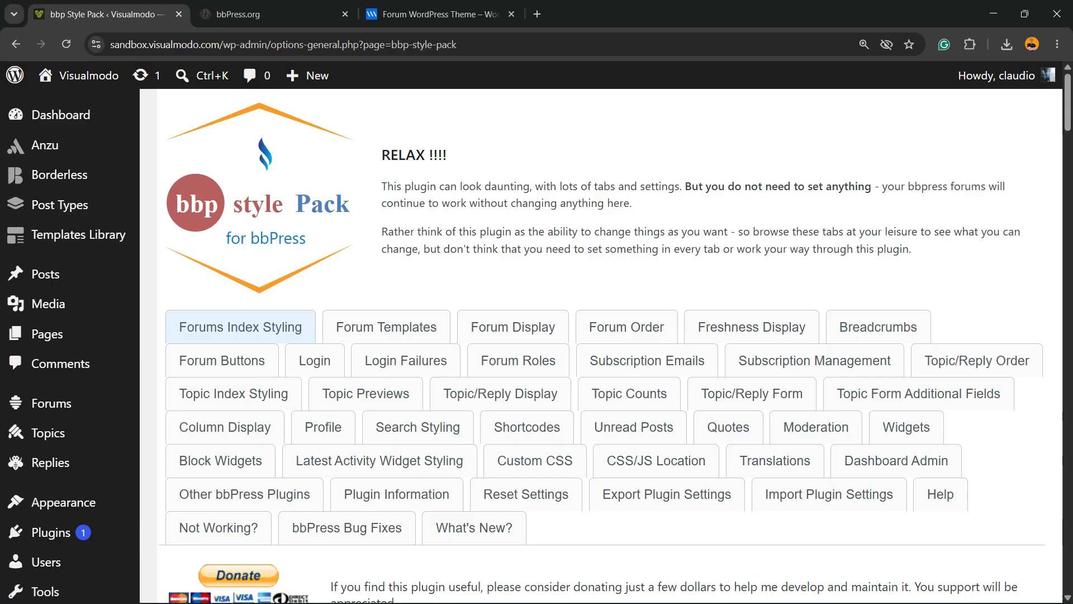
{"action": "scroll", "coordinate": [366, 254], "scroll_direction": "down", "scroll_amount": 3}
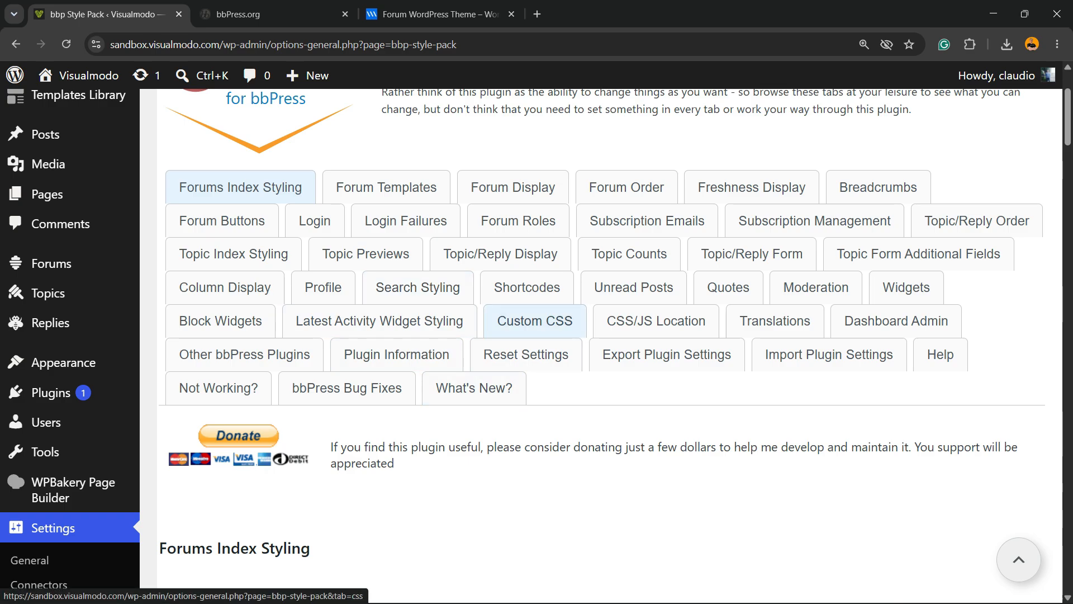
Step: Open the plugin's Shortcodes settings and read through the additional shortcodes it offers
{"action": "left_click", "coordinate": [527, 287]}
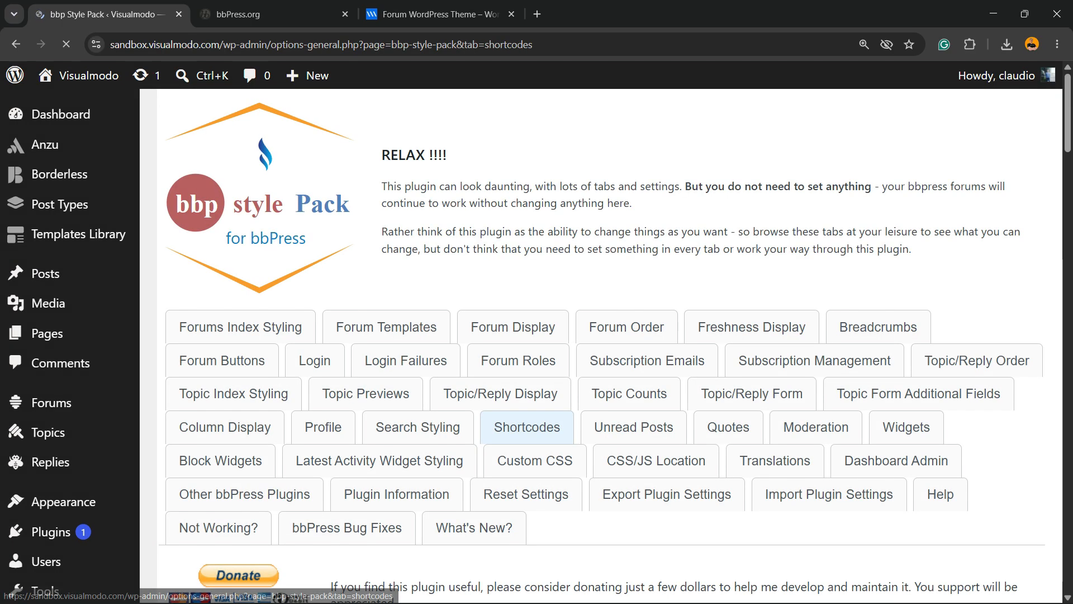
{"action": "scroll", "coordinate": [527, 426], "scroll_direction": "down", "scroll_amount": 10}
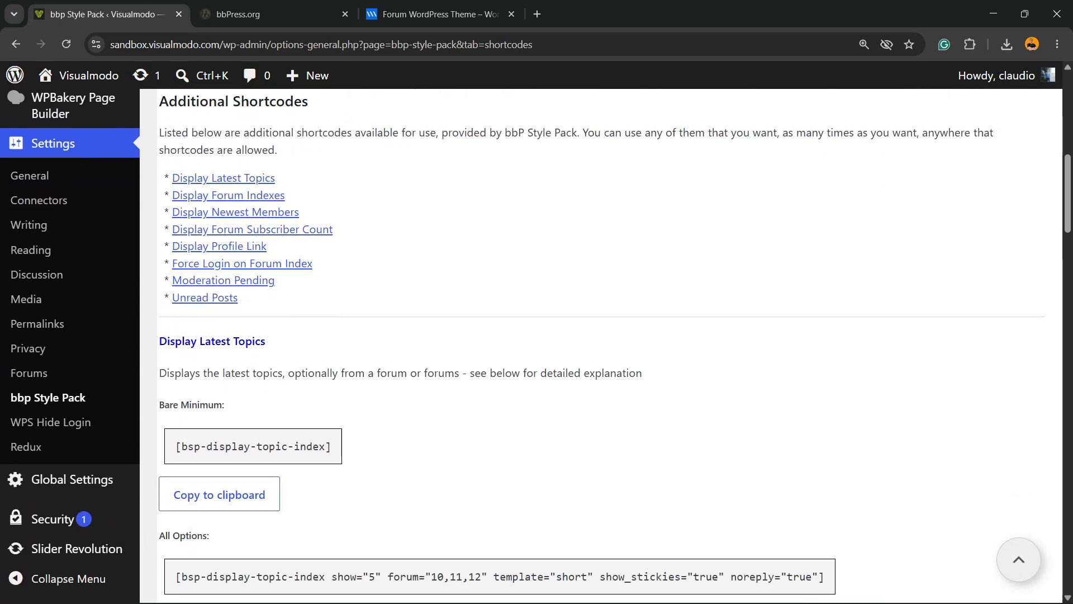
{"action": "scroll", "coordinate": [601, 343], "scroll_direction": "down", "scroll_amount": 3}
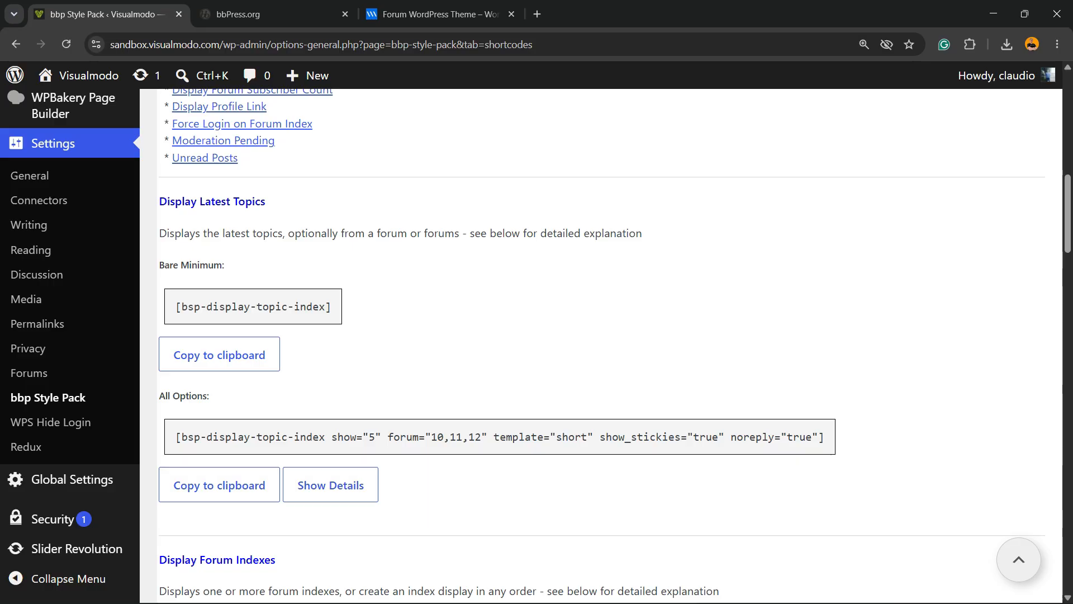
{"action": "scroll", "coordinate": [601, 343], "scroll_direction": "down", "scroll_amount": 3}
Step: View the Main Forums index on the Forum WordPress Theme demo and return to the plugin's shortcodes
{"action": "left_click", "coordinate": [439, 14]}
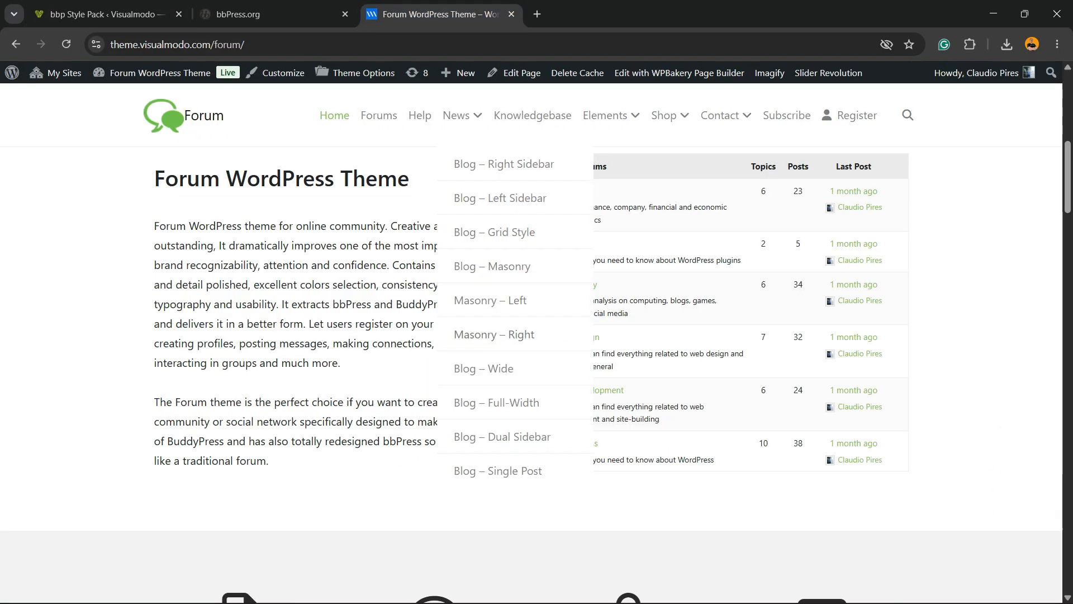
{"action": "scroll", "coordinate": [530, 335], "scroll_direction": "up", "scroll_amount": 1}
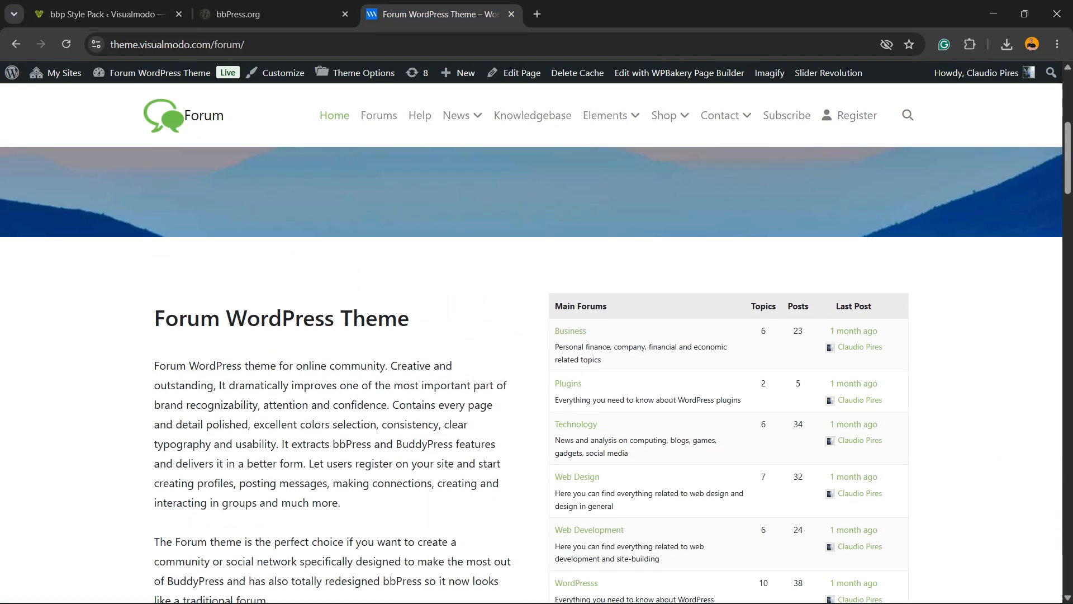
{"action": "scroll", "coordinate": [530, 374], "scroll_direction": "down", "scroll_amount": 2}
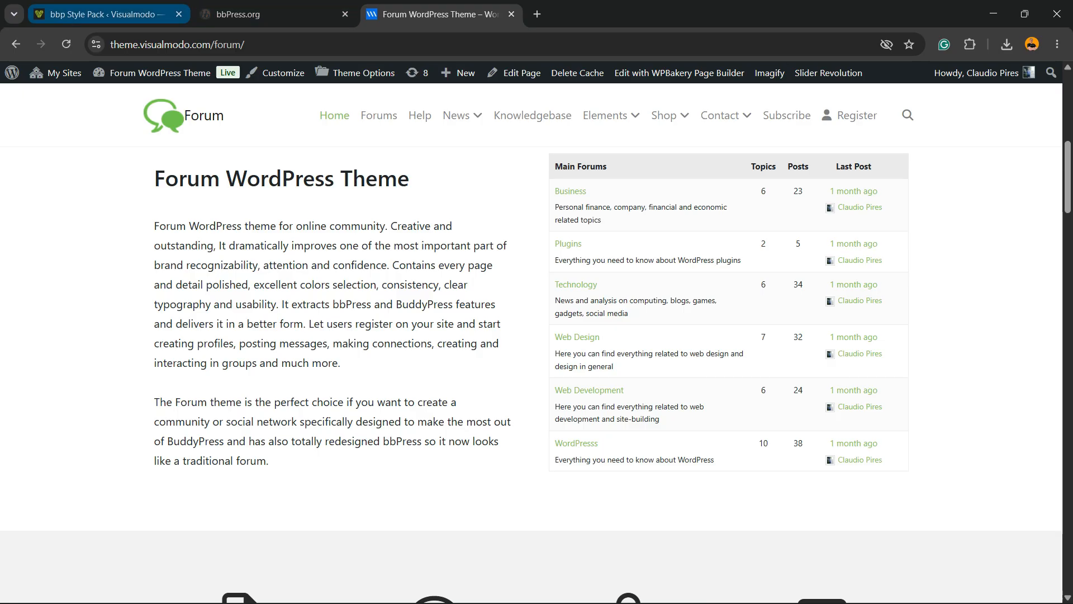
{"action": "left_click", "coordinate": [274, 14]}
{"action": "left_click", "coordinate": [101, 14]}
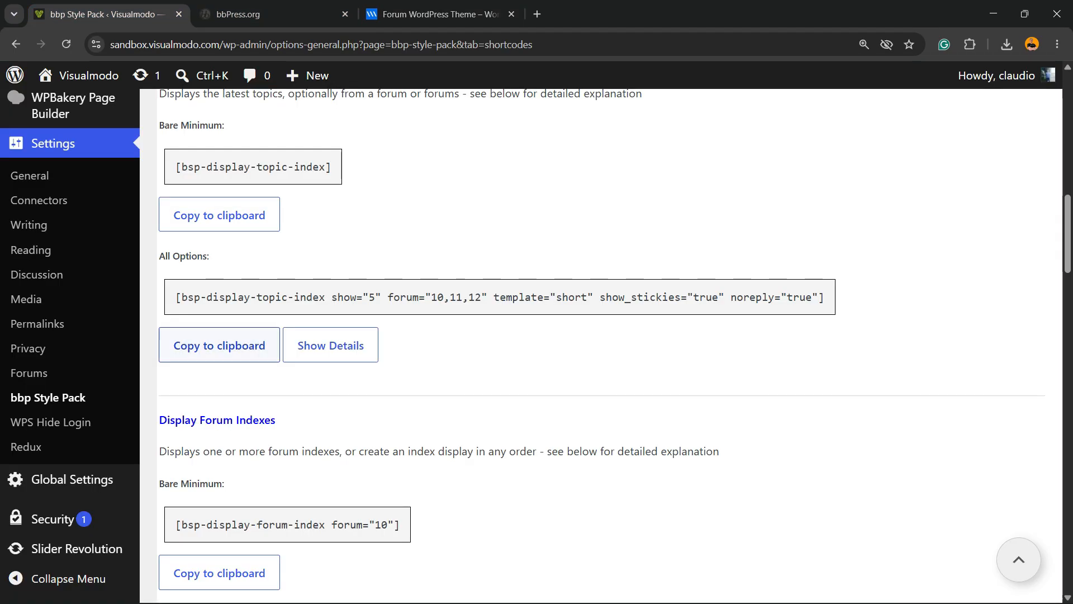
Step: Copy the bare minimum Display Forum Indexes shortcode, [bsp-display-forum-index forum="10"]
{"action": "scroll", "coordinate": [610, 347], "scroll_direction": "down", "scroll_amount": 3}
{"action": "triple_click", "coordinate": [198, 280]}
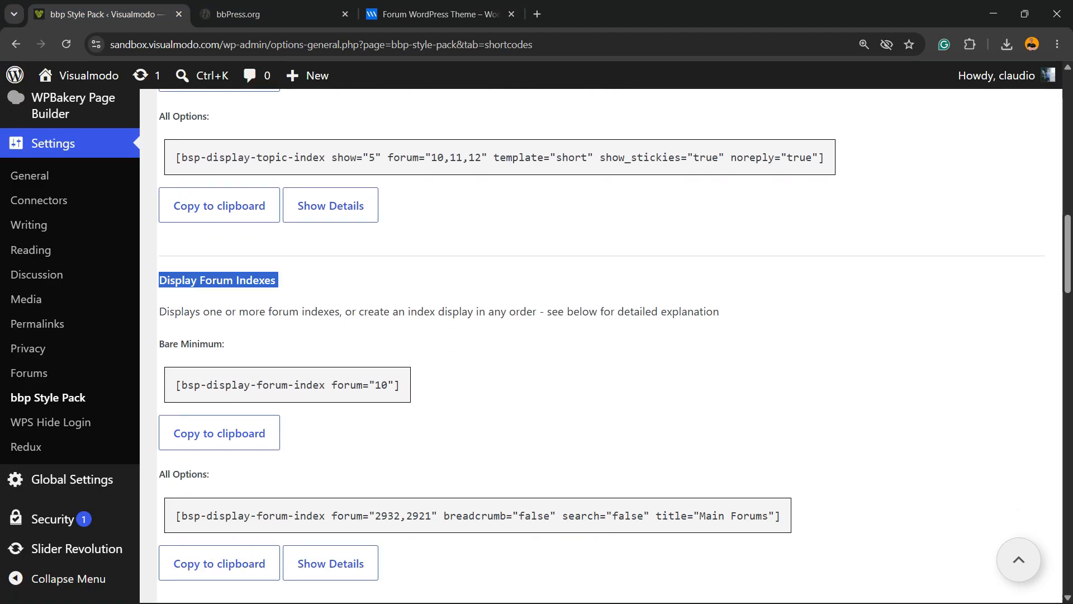
{"action": "triple_click", "coordinate": [272, 385]}
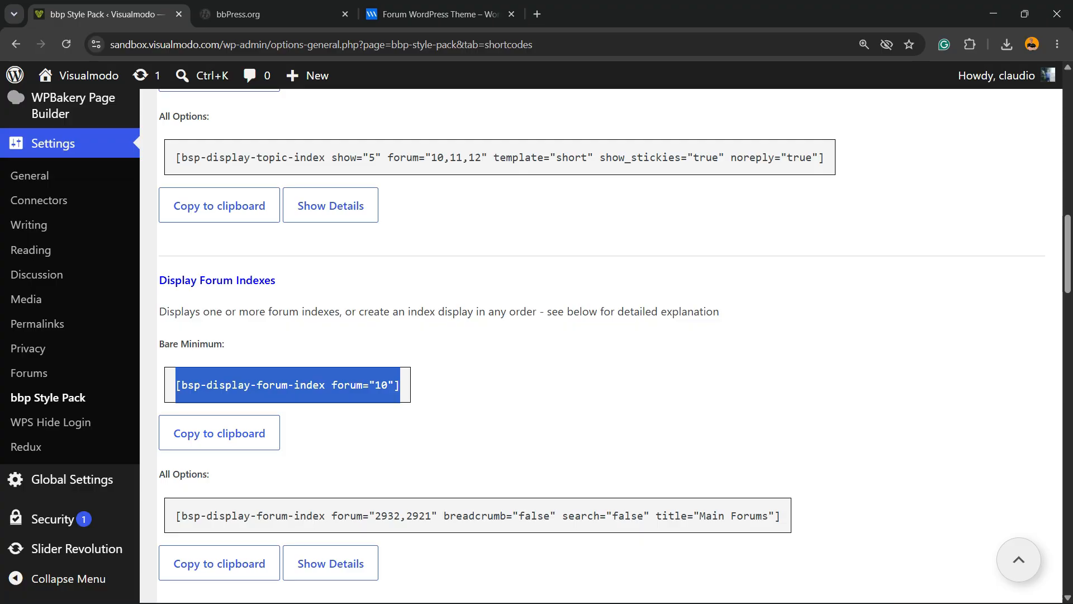
{"action": "triple_click", "coordinate": [312, 385]}
{"action": "triple_click", "coordinate": [347, 385]}
{"action": "key", "text": "ctrl+c"}
Step: Start a new WordPress page in a separate browser tab and switch to its editor
{"action": "scroll", "coordinate": [33, 274], "scroll_direction": "up", "scroll_amount": 5}
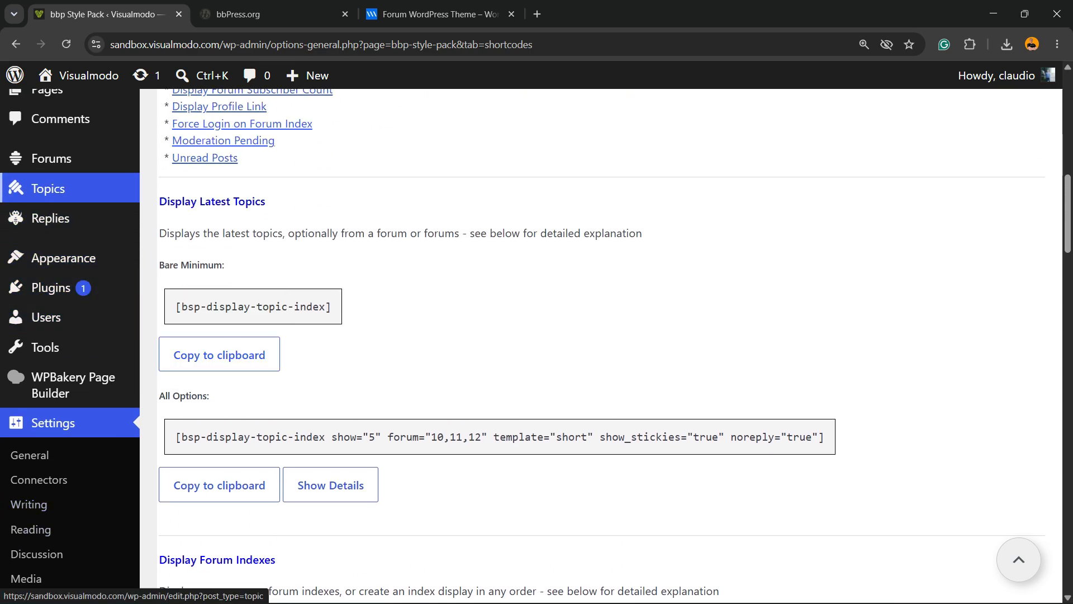
{"action": "scroll", "coordinate": [56, 291], "scroll_direction": "up", "scroll_amount": 3}
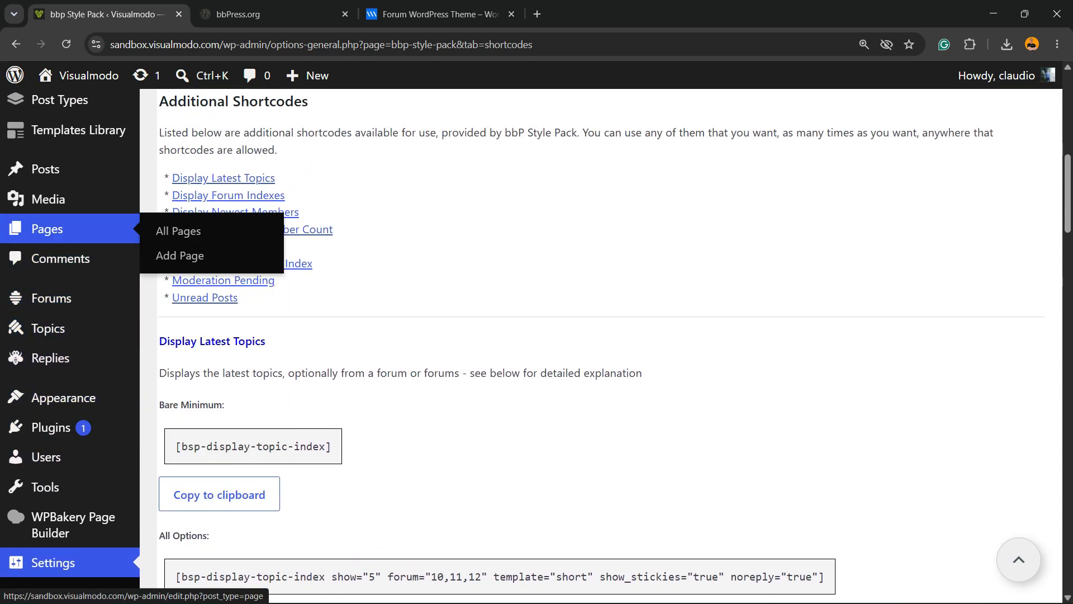
{"action": "right_click", "coordinate": [197, 256]}
{"action": "left_click", "coordinate": [235, 270]}
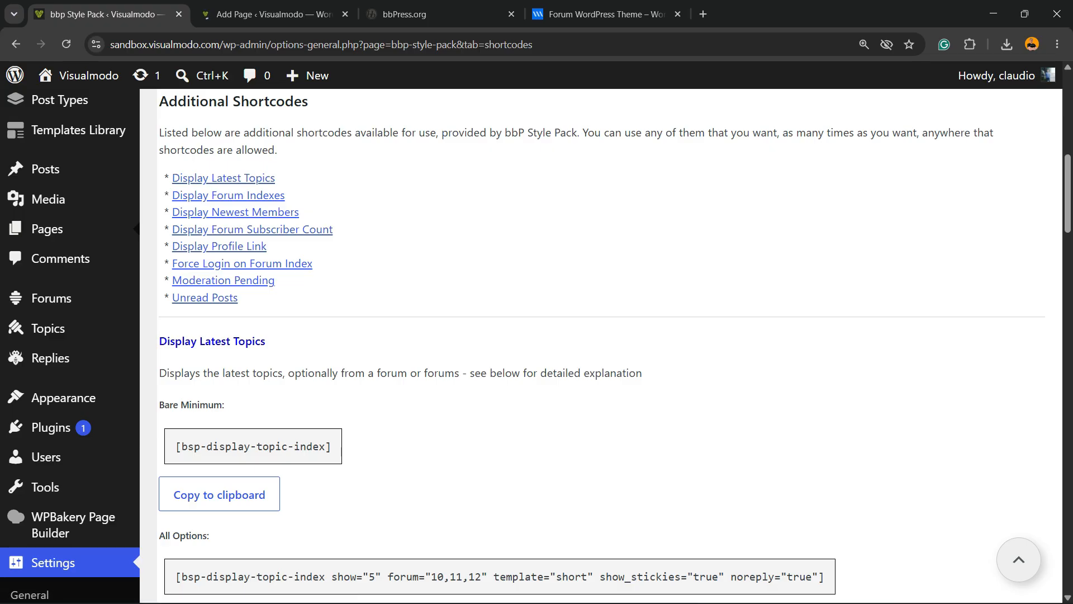
{"action": "left_click", "coordinate": [269, 14]}
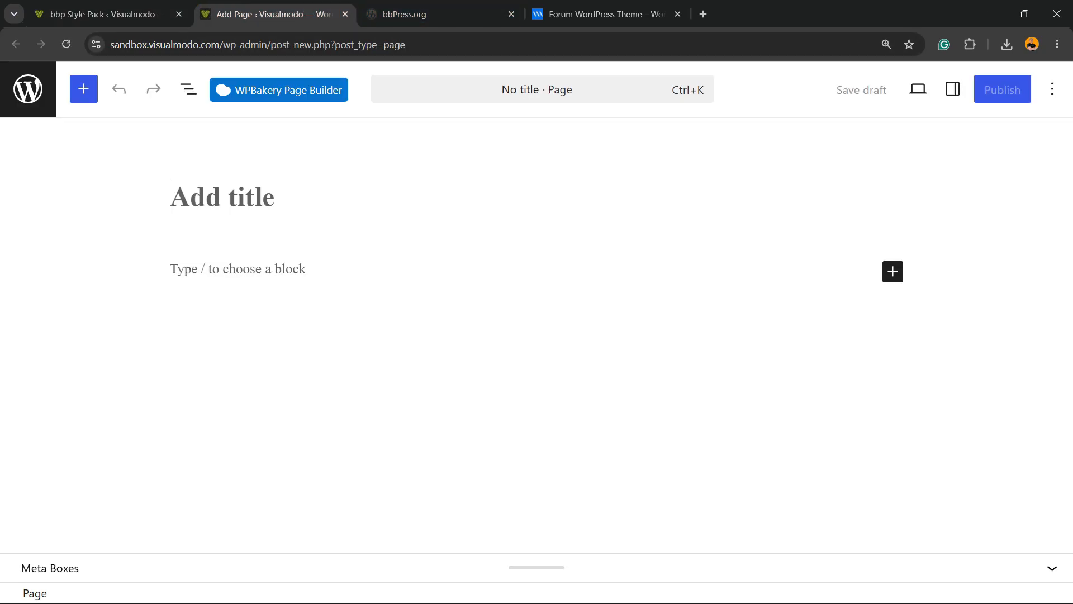
{"action": "left_click", "coordinate": [252, 266]}
{"action": "key", "text": "ctrl+v"}
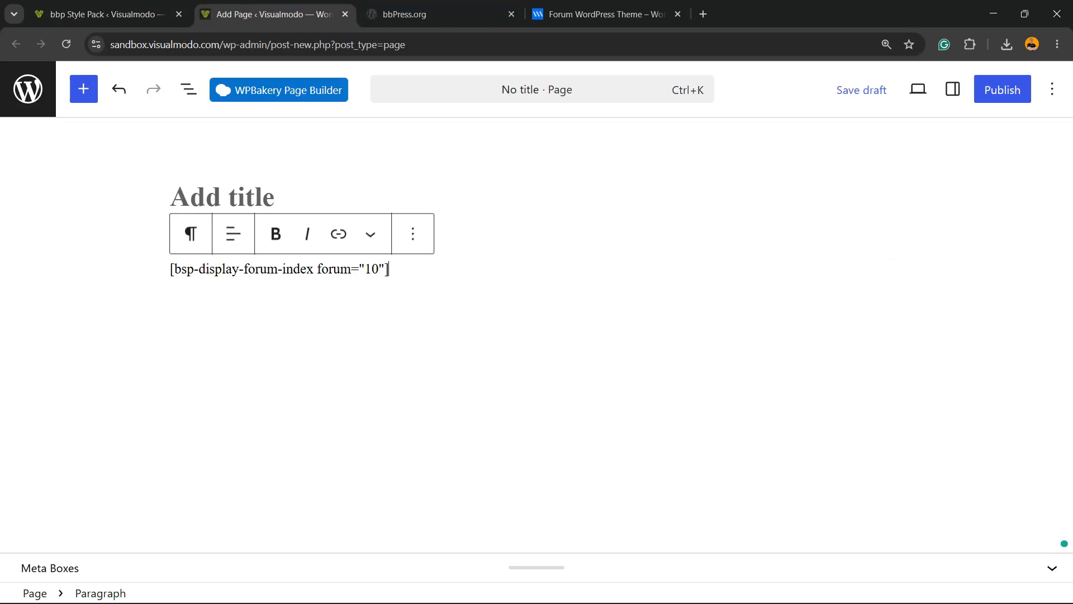
{"action": "triple_click", "coordinate": [299, 269]}
{"action": "key", "text": "ctrl+c"}
{"action": "key", "text": "BackSpace"}
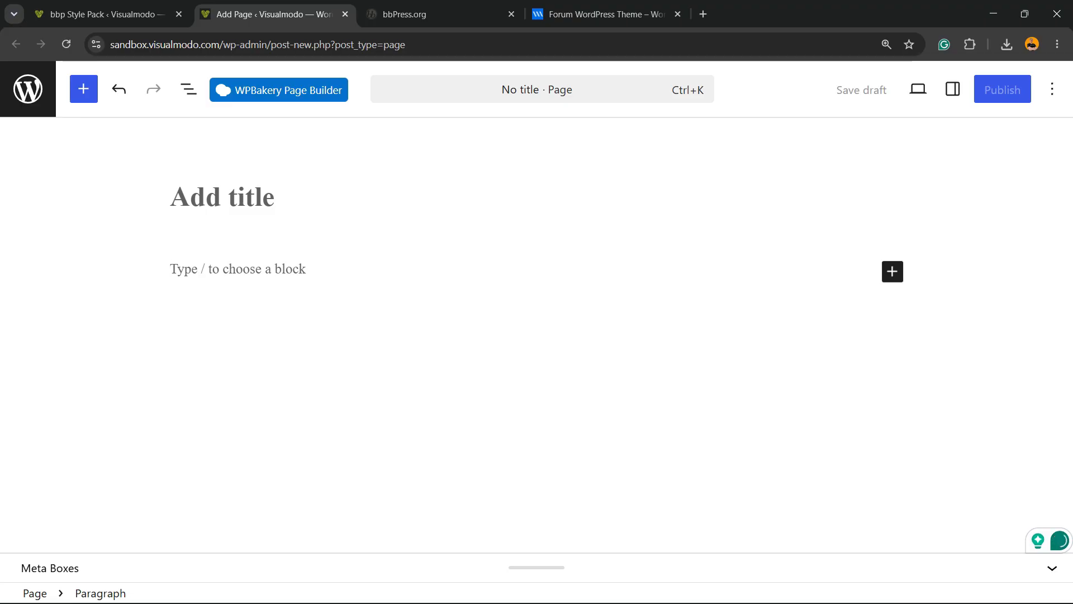
Step: Add a Shortcode block to the new page and paste [bsp-display-forum-index forum="10"] into it
{"action": "left_click", "coordinate": [893, 272]}
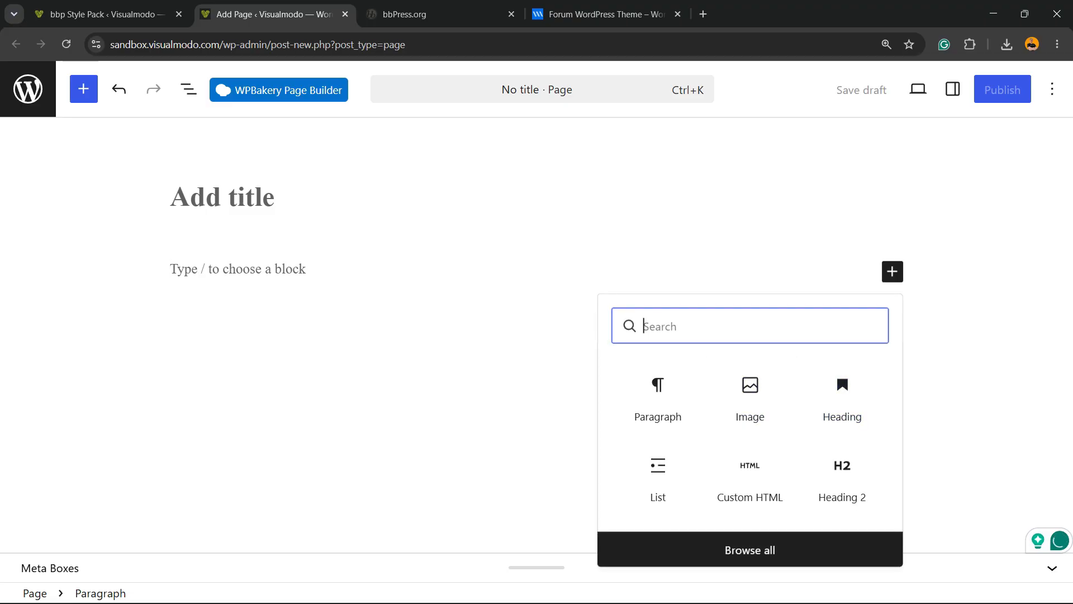
{"action": "type", "text": "s"}
{"action": "key", "text": "Down"}
{"action": "key", "text": "Return"}
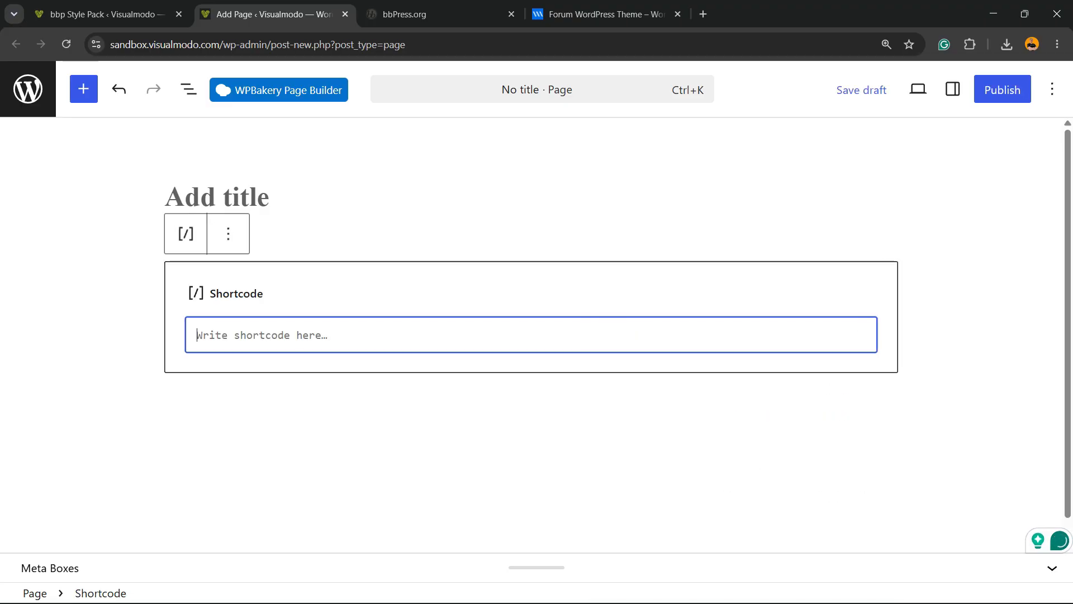
{"action": "key", "text": "ctrl+v"}
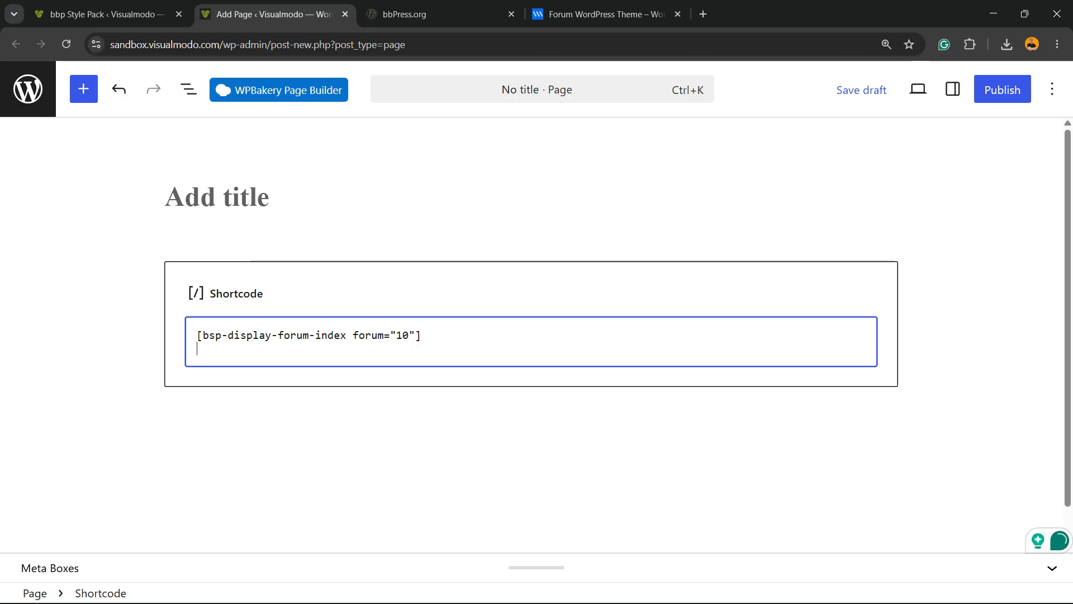
Step: Replace the shortcode's forum ID with 3056, copied from the Business forum in the Forum WordPress Theme site's forum list
{"action": "double_click", "coordinate": [402, 335]}
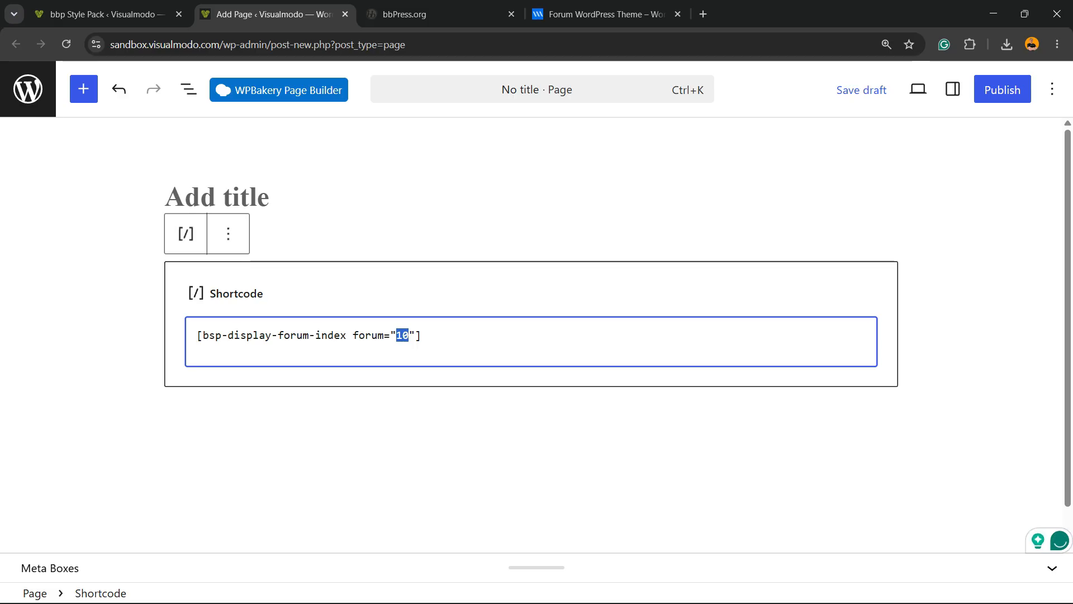
{"action": "left_click", "coordinate": [603, 14]}
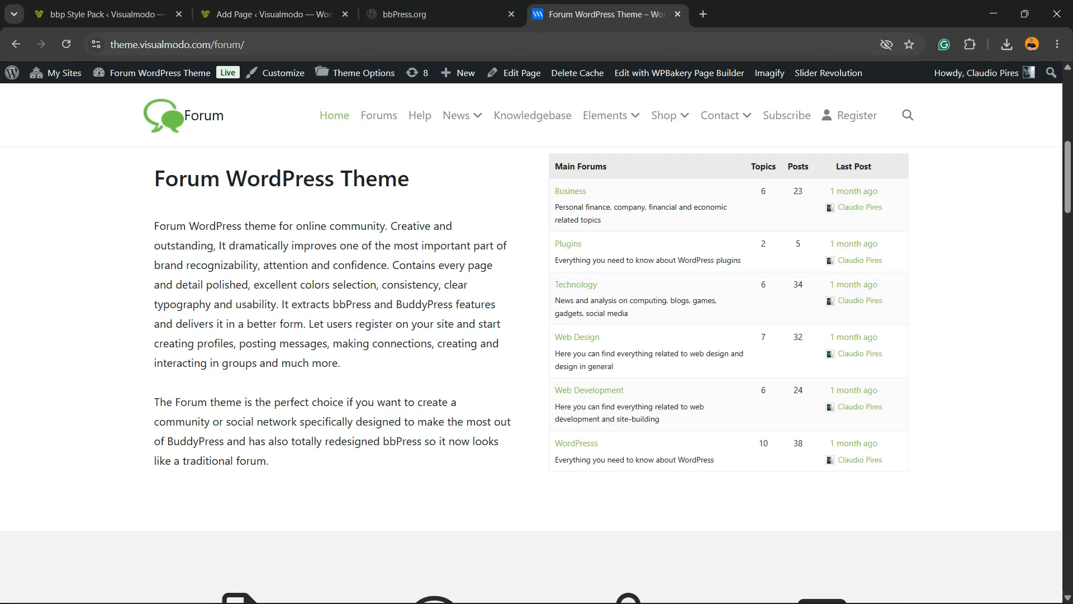
{"action": "left_click", "coordinate": [150, 73]}
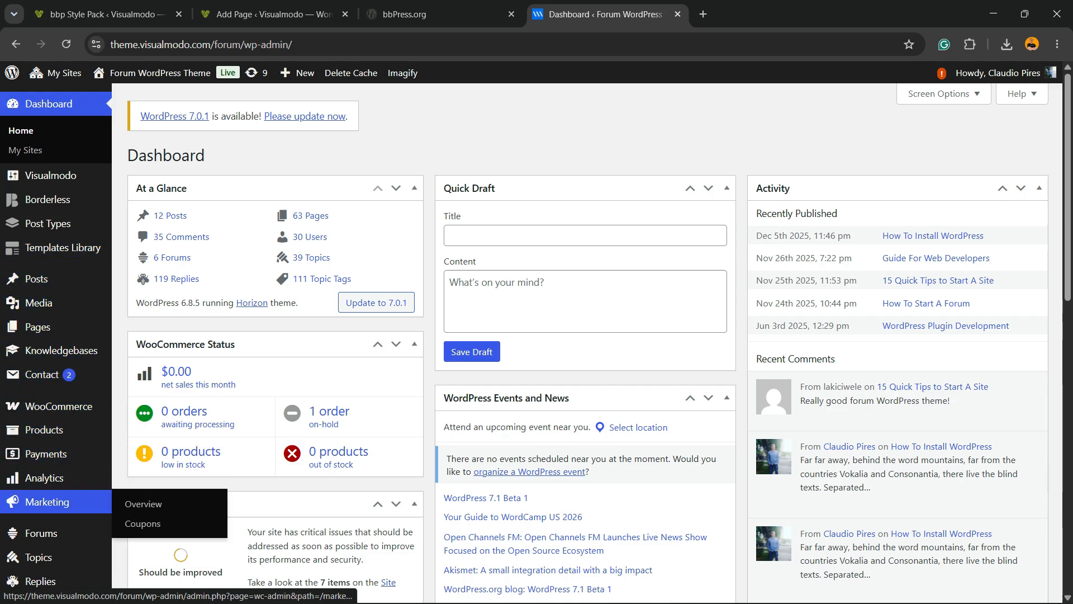
{"action": "left_click", "coordinate": [41, 533]}
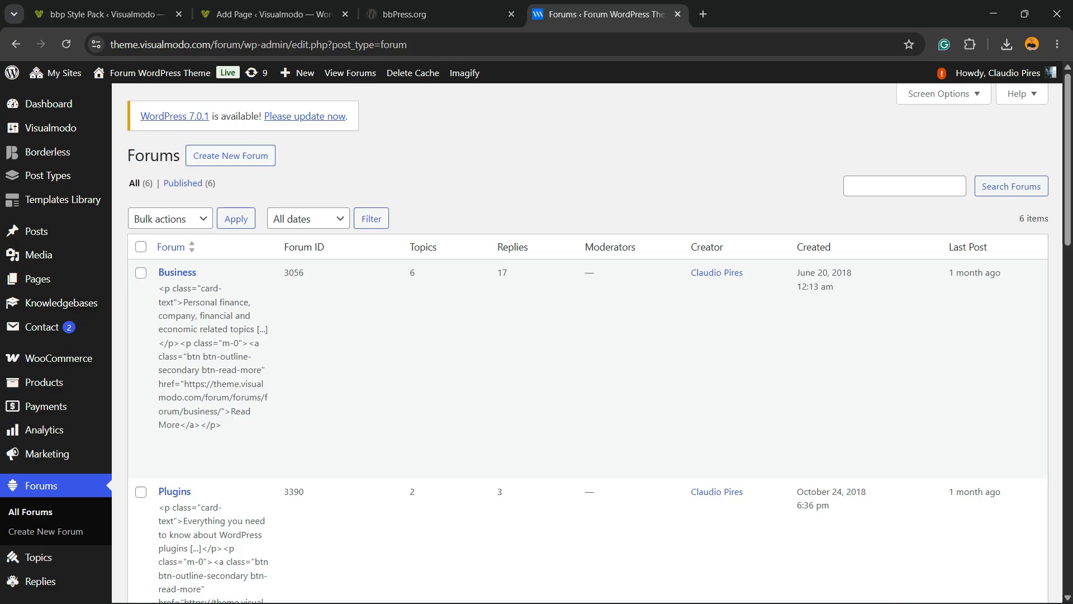
{"action": "double_click", "coordinate": [294, 272]}
{"action": "key", "text": "ctrl+c"}
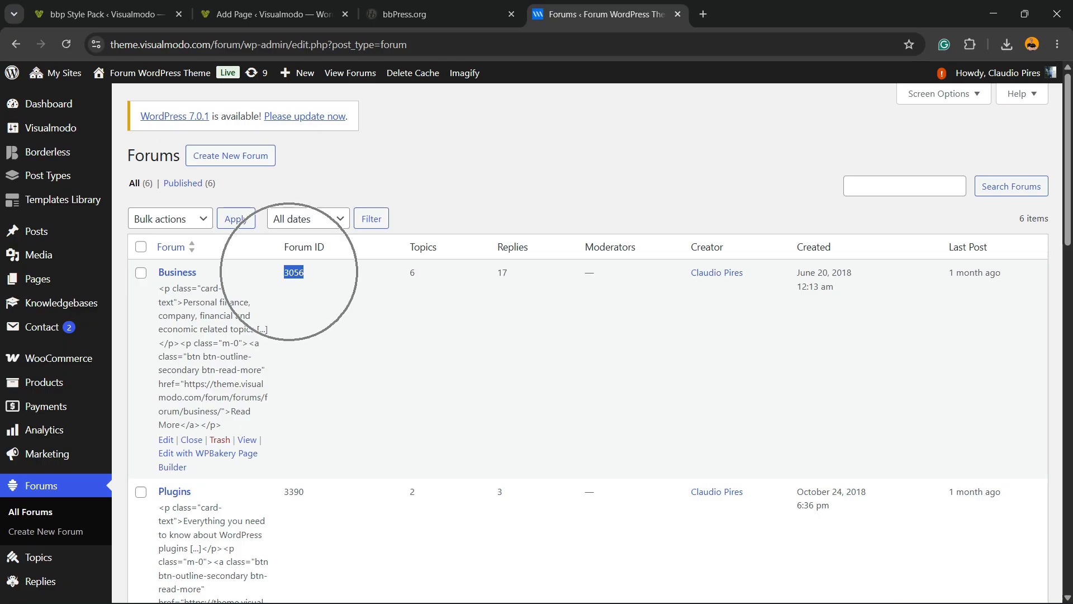
{"action": "left_click", "coordinate": [274, 14]}
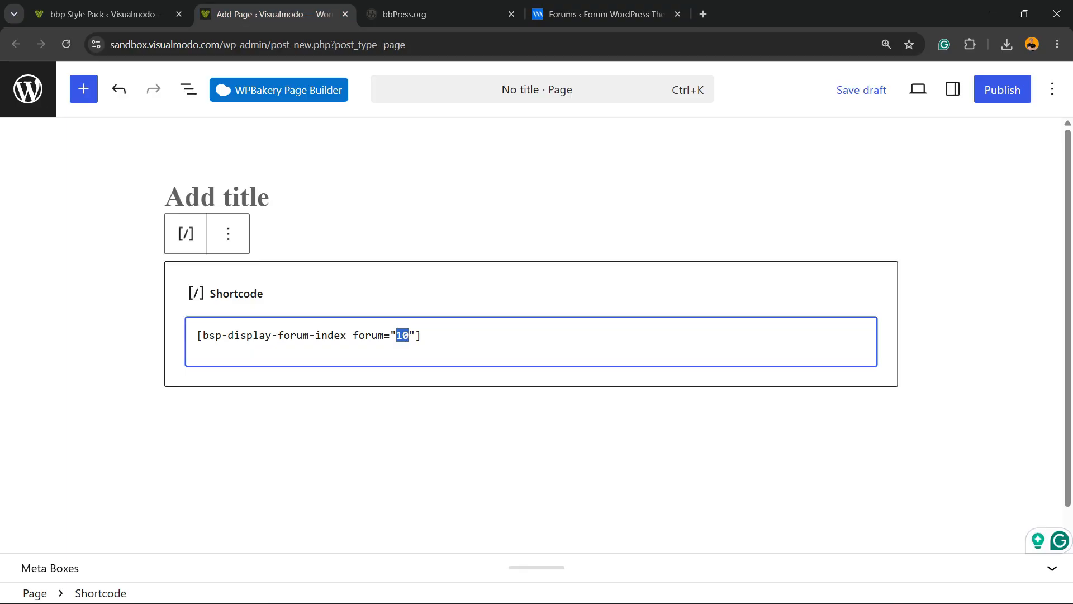
{"action": "key", "text": "ctrl+v"}
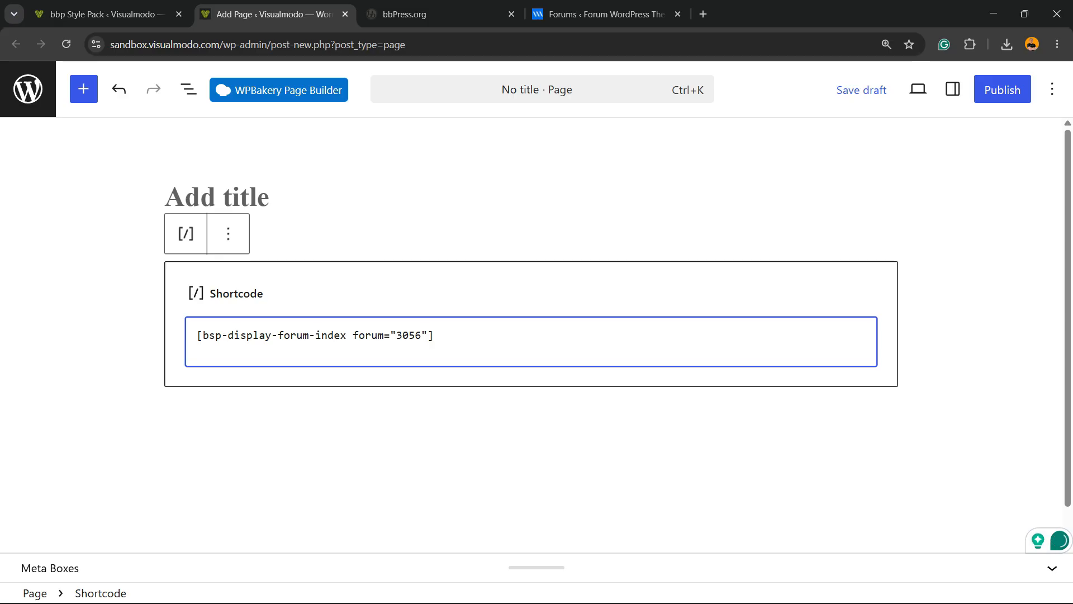
Step: Return to the bbp Style Pack settings and open its Block Widgets list
{"action": "left_click", "coordinate": [107, 14]}
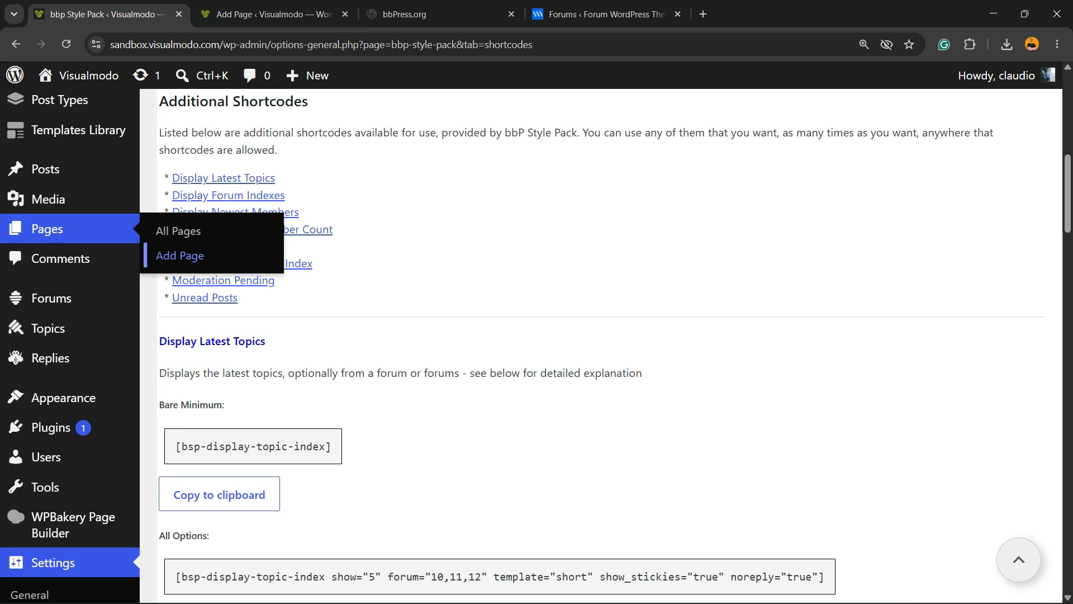
{"action": "scroll", "coordinate": [601, 335], "scroll_direction": "up", "scroll_amount": 10}
{"action": "scroll", "coordinate": [601, 335], "scroll_direction": "down", "scroll_amount": 3}
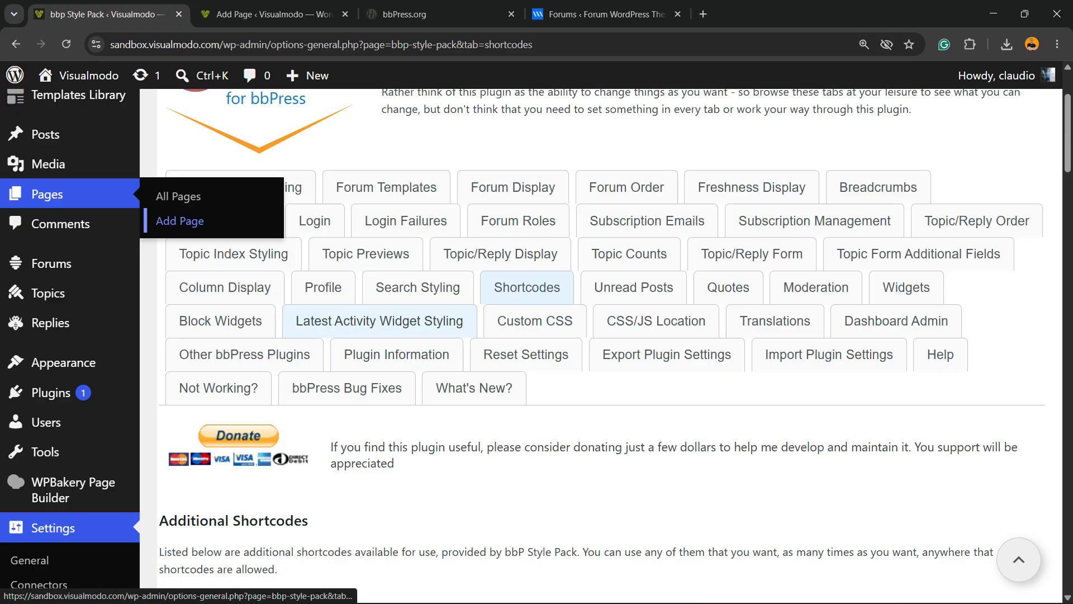
{"action": "left_click", "coordinate": [220, 321]}
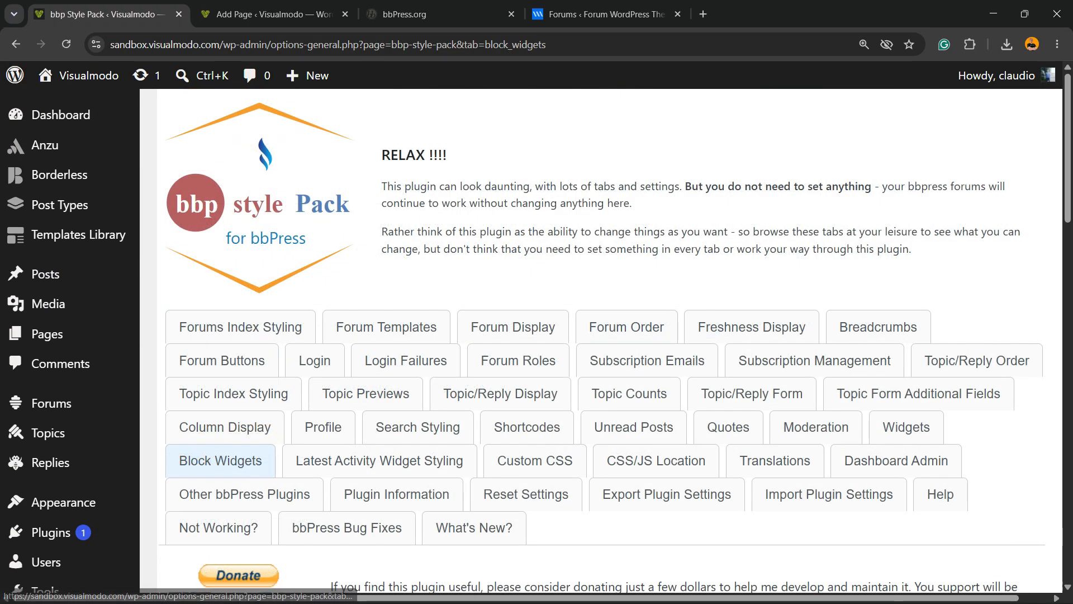
{"action": "scroll", "coordinate": [601, 336], "scroll_direction": "down", "scroll_amount": 10}
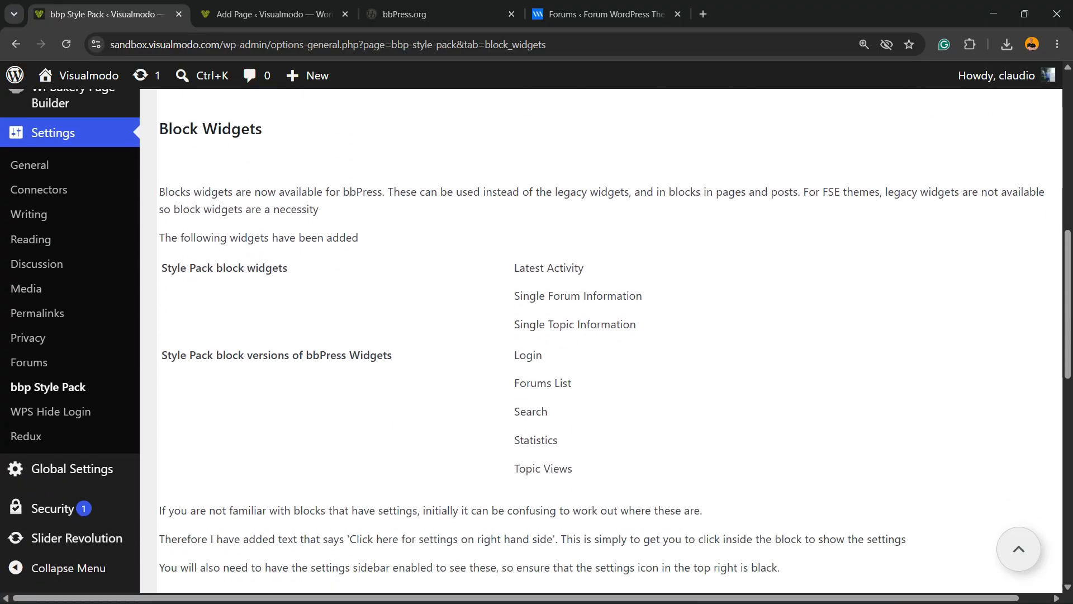
Step: Read through the available Style Pack and bbPress block widgets, including Single Forum Information, Forums List, Search, Statistics and Topic Views
{"action": "triple_click", "coordinate": [542, 384]}
{"action": "triple_click", "coordinate": [531, 412]}
{"action": "triple_click", "coordinate": [535, 441]}
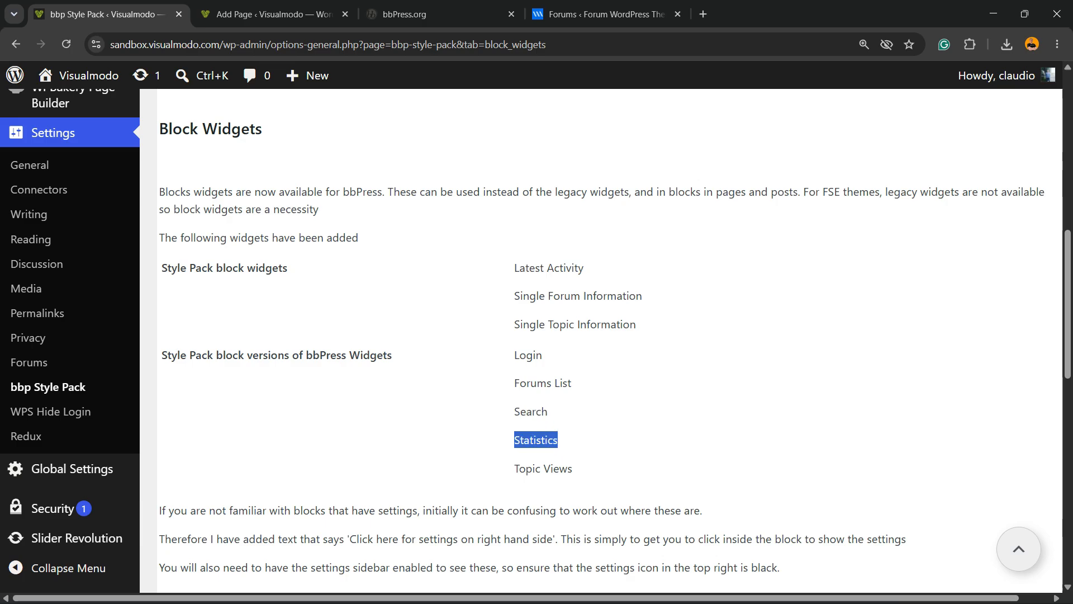
{"action": "double_click", "coordinate": [527, 468]}
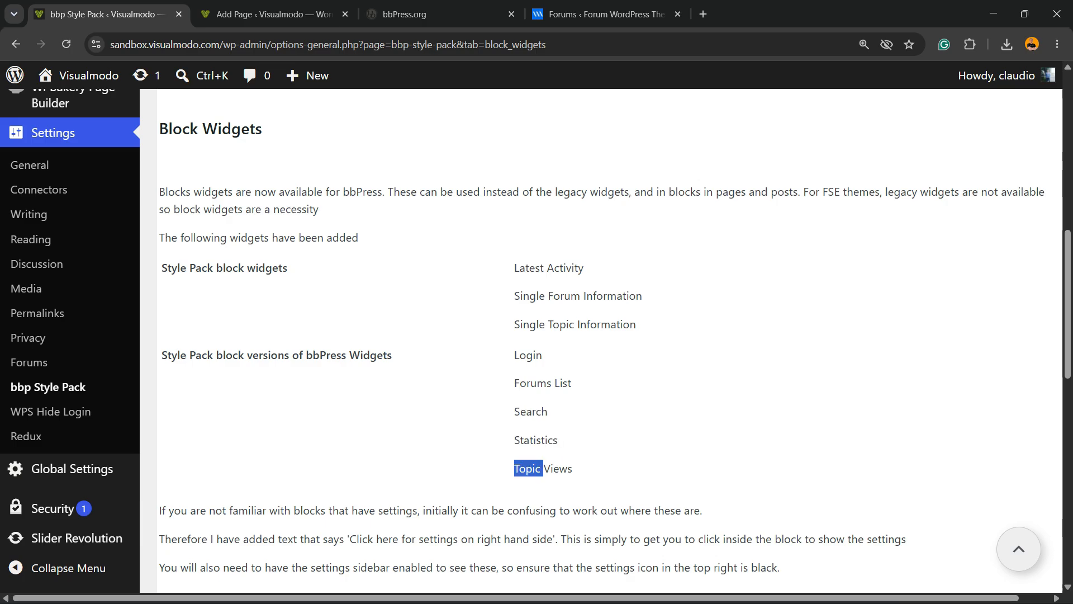
{"action": "triple_click", "coordinate": [546, 295]}
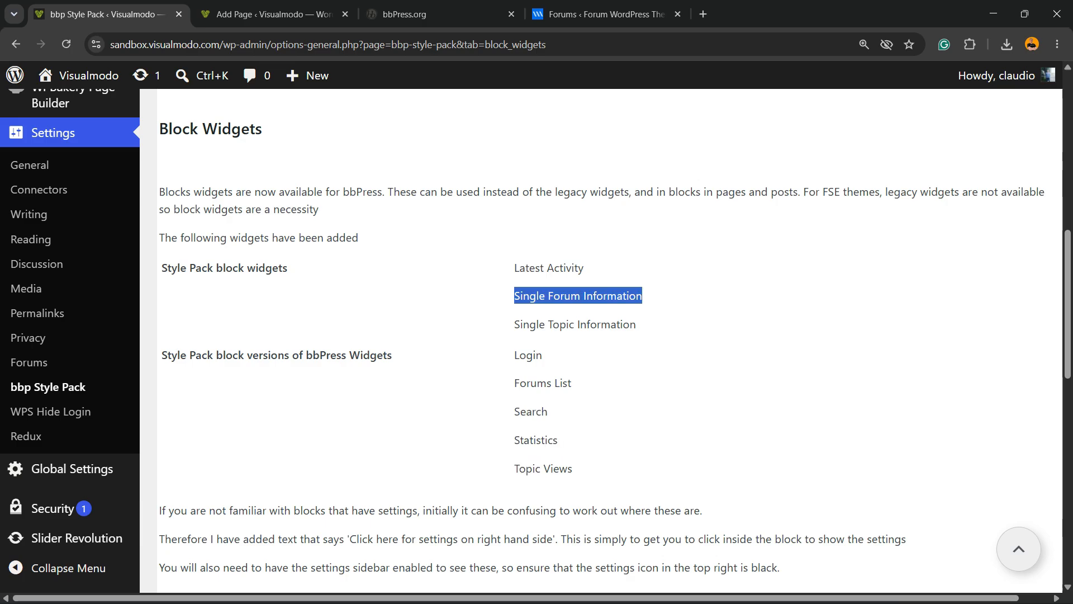
{"action": "triple_click", "coordinate": [533, 384]}
{"action": "key", "text": "ctrl"}
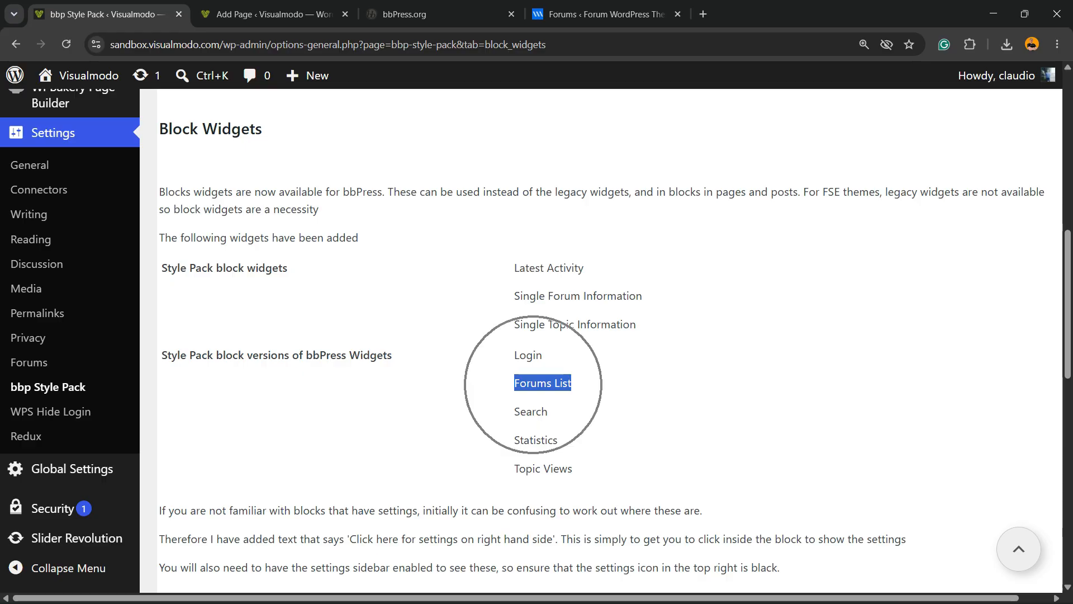
{"action": "left_click", "coordinate": [533, 385]}
{"action": "double_click", "coordinate": [531, 411]}
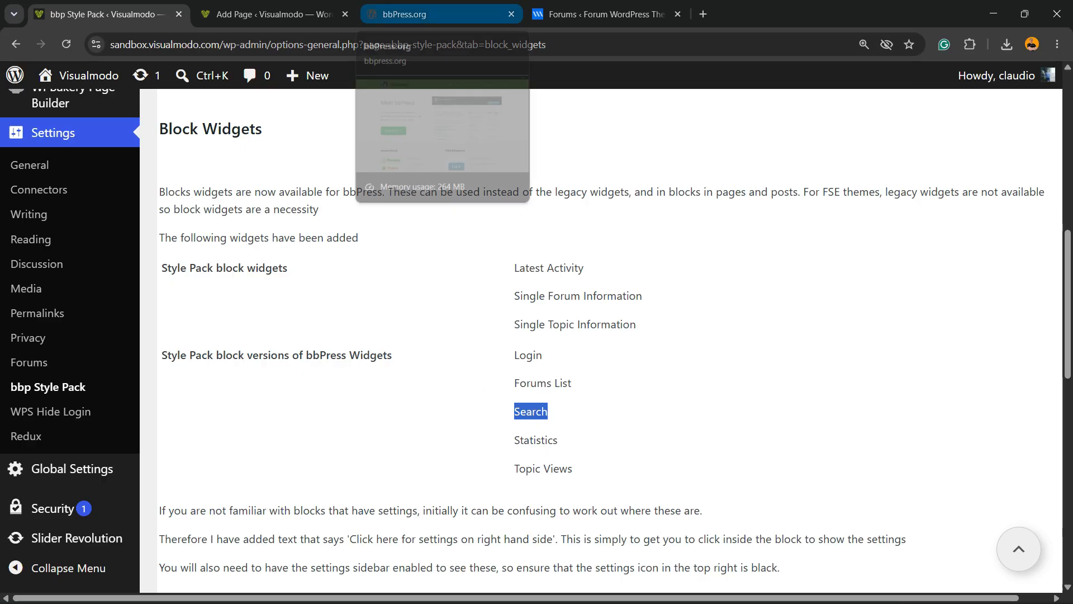
Step: Return to the page editor and add an empty paragraph below the Shortcode block
{"action": "left_click", "coordinate": [441, 14]}
{"action": "left_click", "coordinate": [275, 14]}
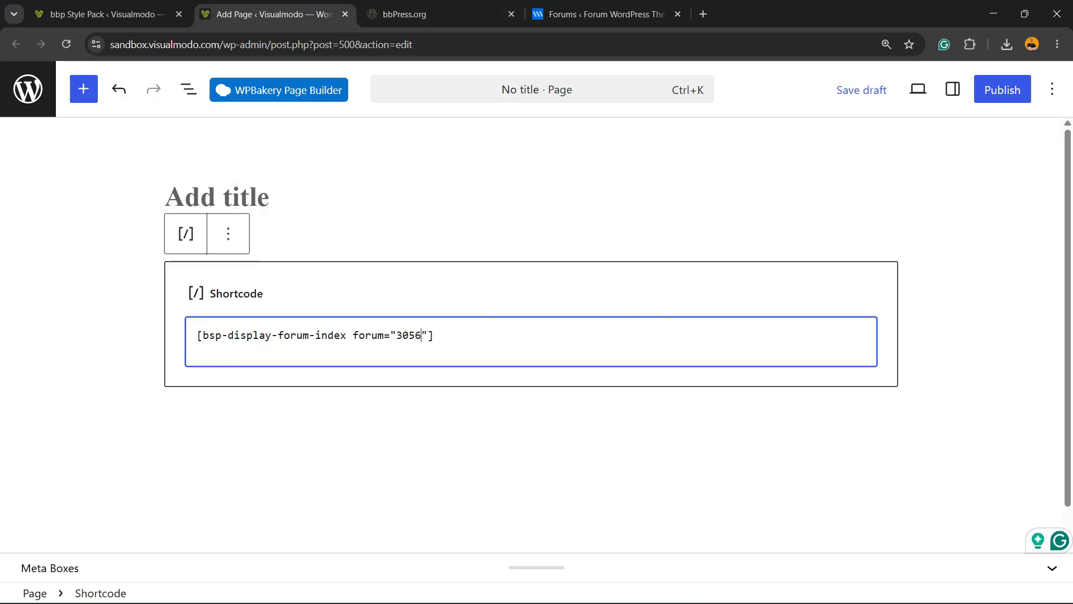
{"action": "left_click", "coordinate": [950, 357]}
{"action": "left_click", "coordinate": [782, 464]}
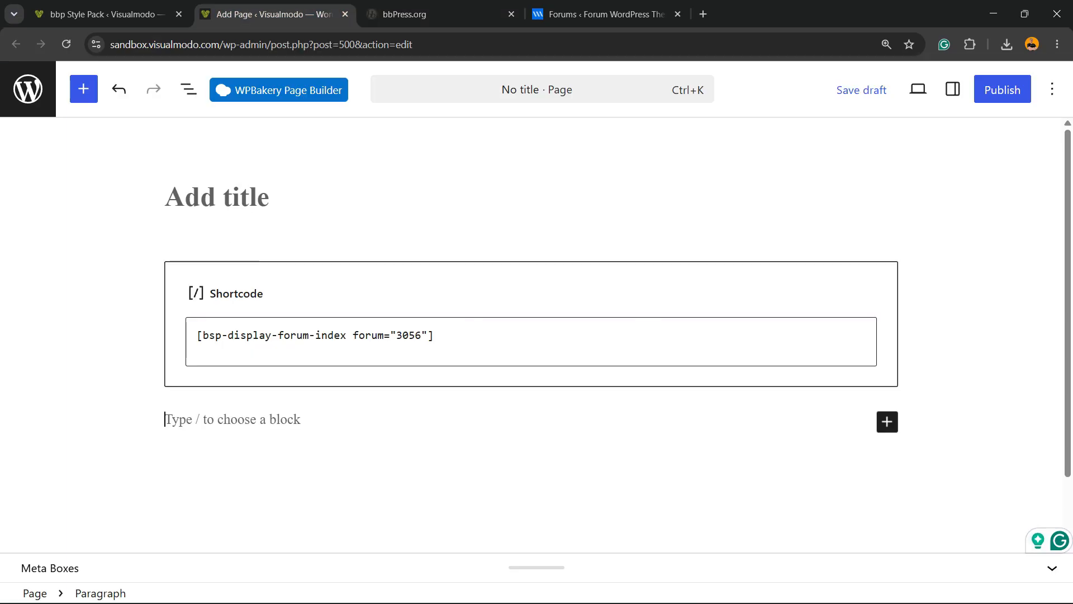
{"action": "left_click", "coordinate": [961, 391]}
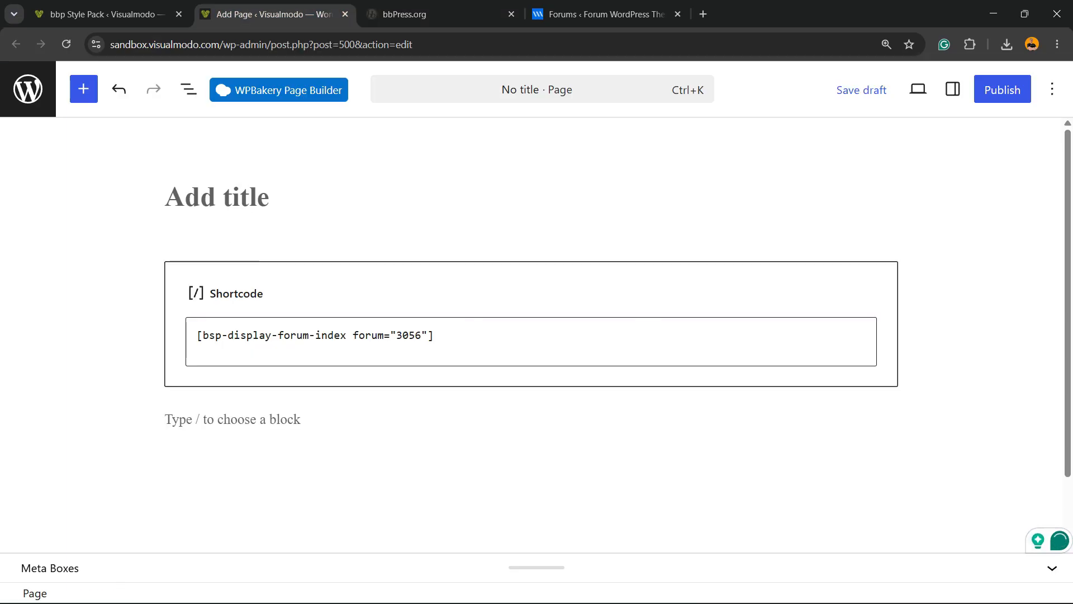
Step: Search for "Search" among the blocks that can be inserted at the empty paragraph
{"action": "left_click", "coordinate": [531, 419]}
{"action": "left_click", "coordinate": [887, 422]}
{"action": "scroll", "coordinate": [887, 422], "scroll_direction": "down", "scroll_amount": 2}
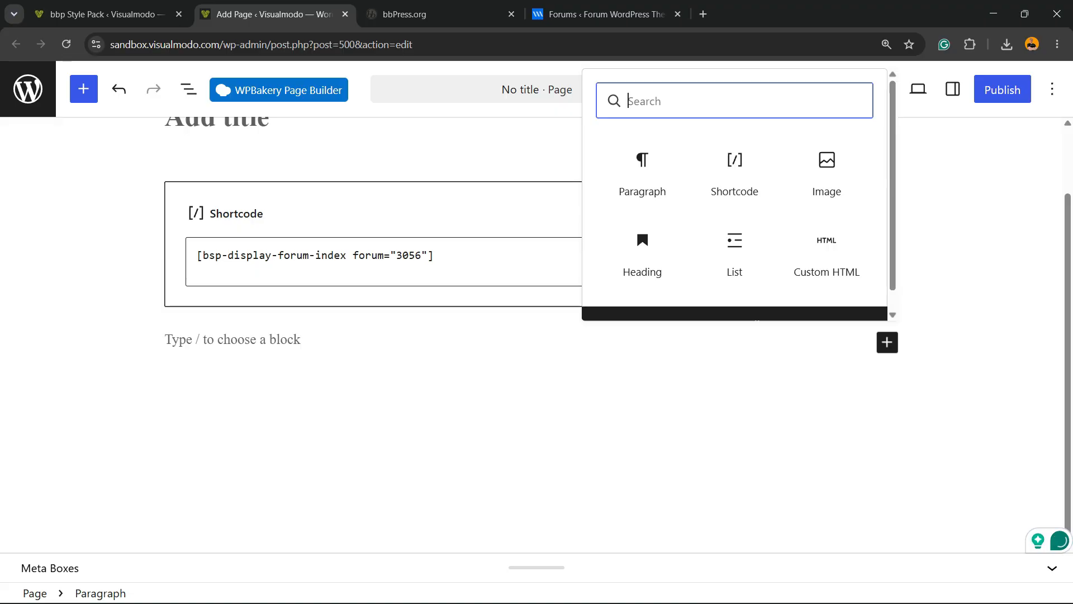
{"action": "scroll", "coordinate": [651, 299], "scroll_direction": "up", "scroll_amount": 2}
{"action": "type", "text": "Search"}
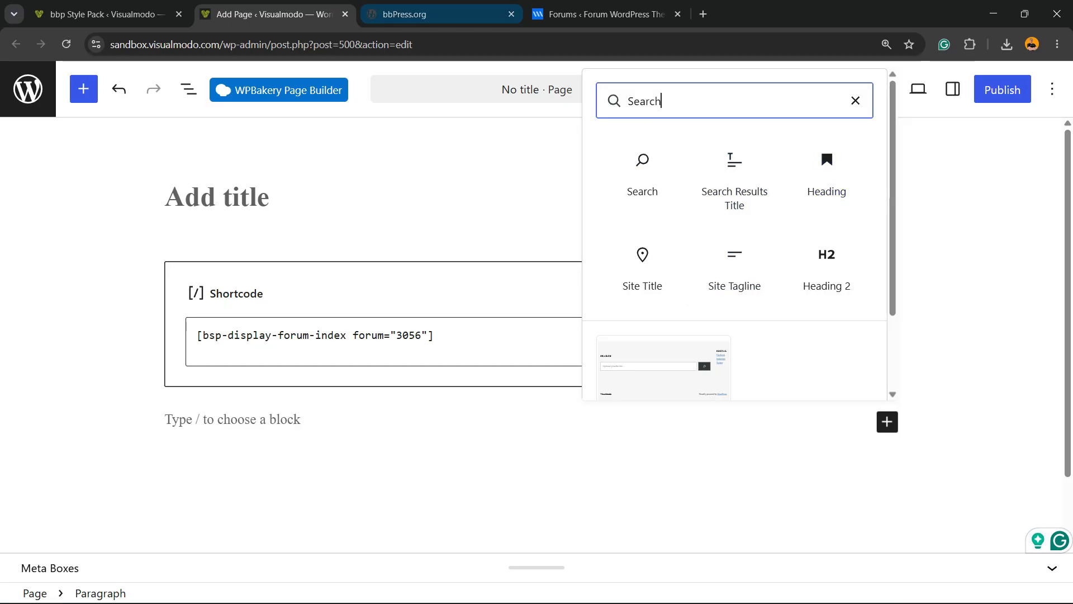
Step: Copy the widget name Single Forum Information from the plugin's Block Widgets list and search the page's available blocks for it
{"action": "left_click", "coordinate": [106, 14]}
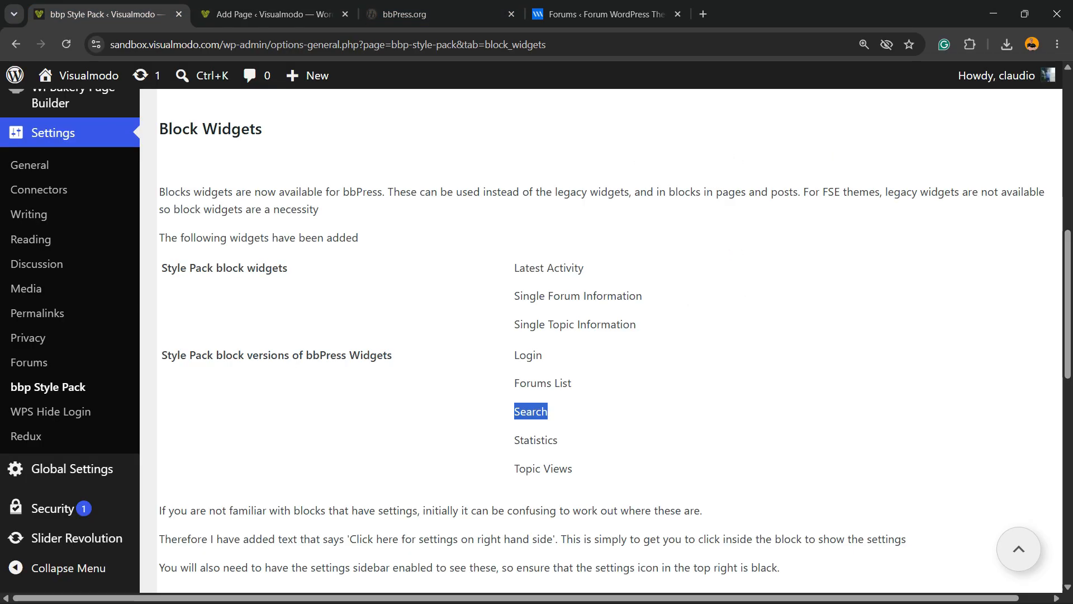
{"action": "double_click", "coordinate": [540, 267]}
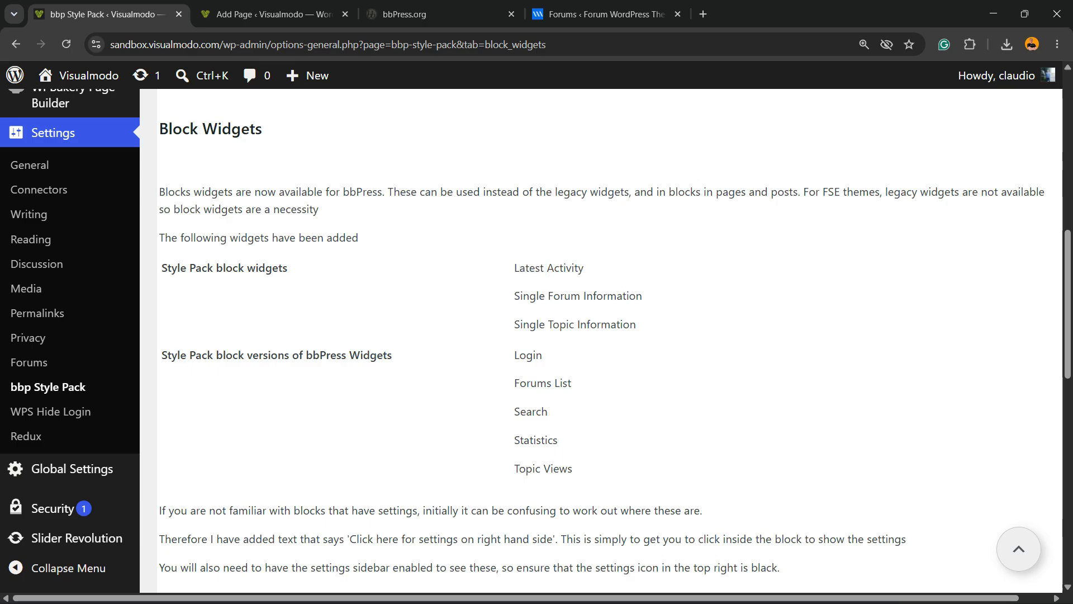
{"action": "triple_click", "coordinate": [546, 295]}
{"action": "key", "text": "ctrl+c"}
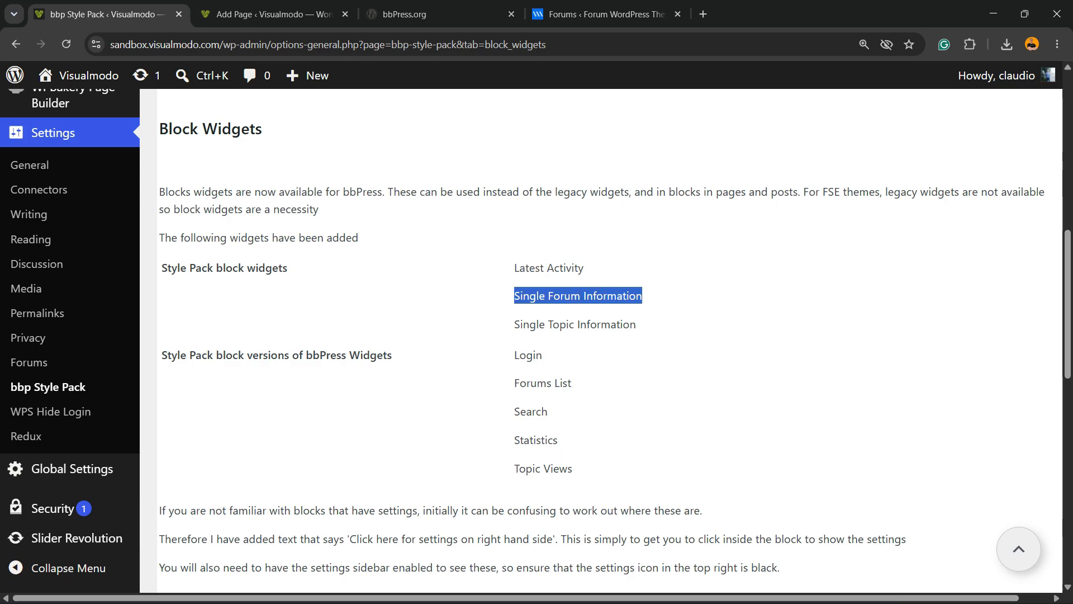
{"action": "key", "text": "ctrl+Tab"}
{"action": "key", "text": "ctrl+a"}
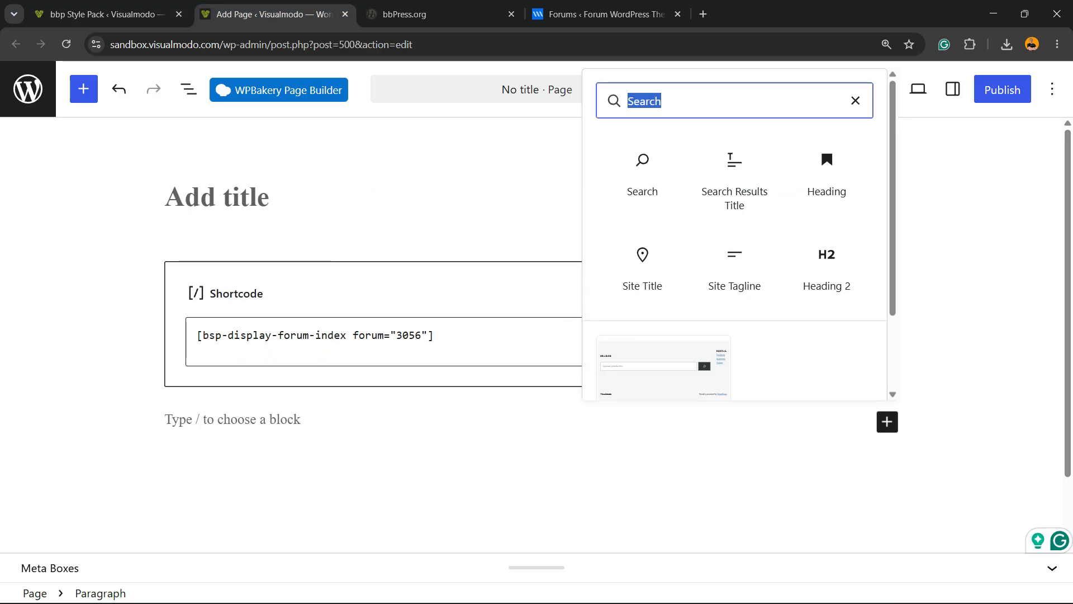
{"action": "key", "text": "ctrl+v"}
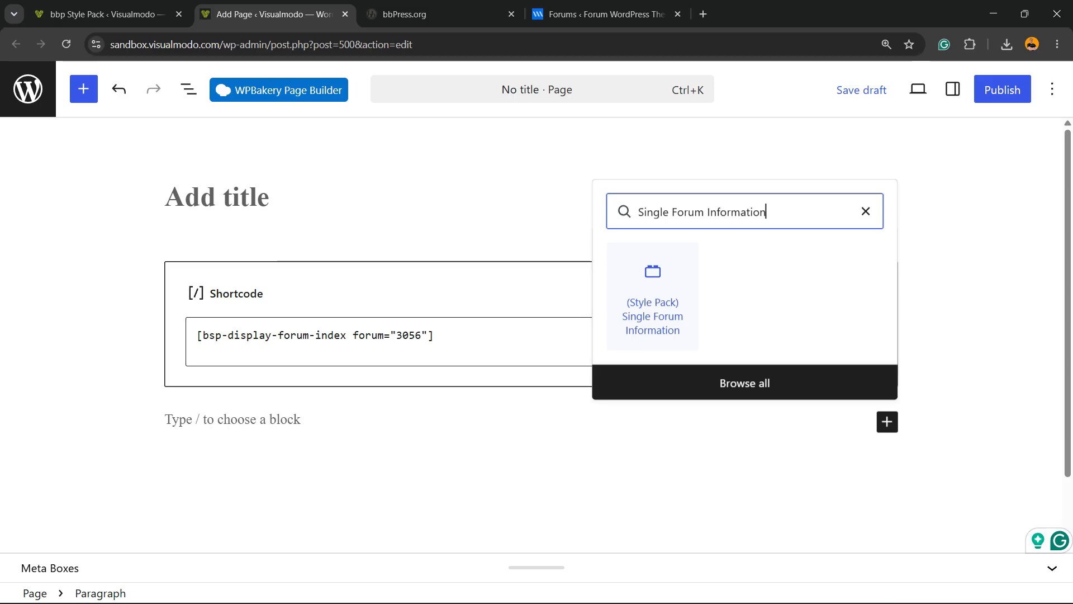
Step: Replace the block search term with "stl"
{"action": "key", "text": "ctrl+a"}
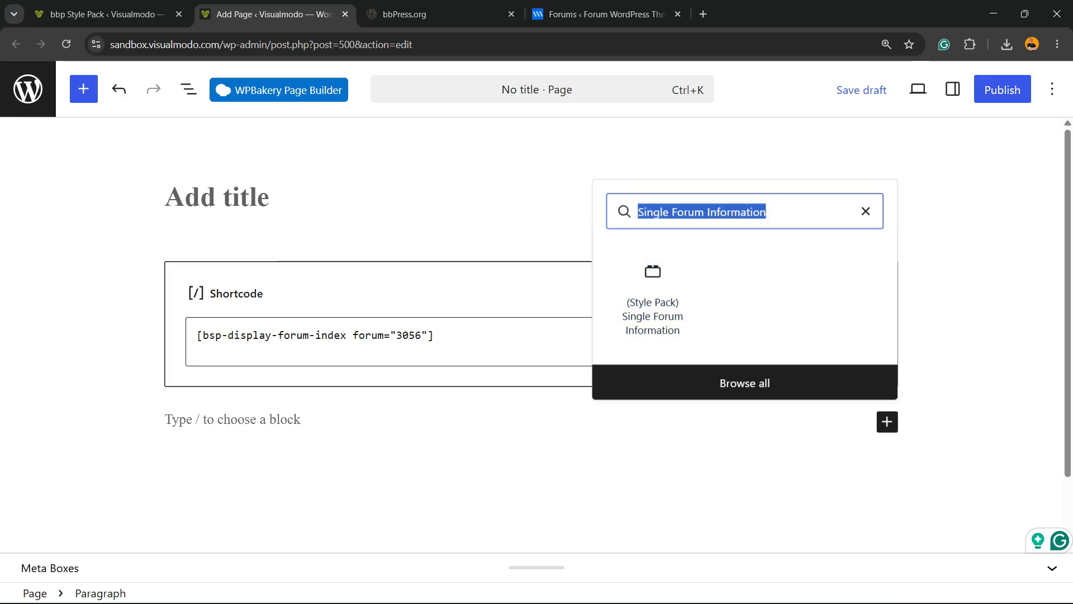
{"action": "type", "text": "s"}
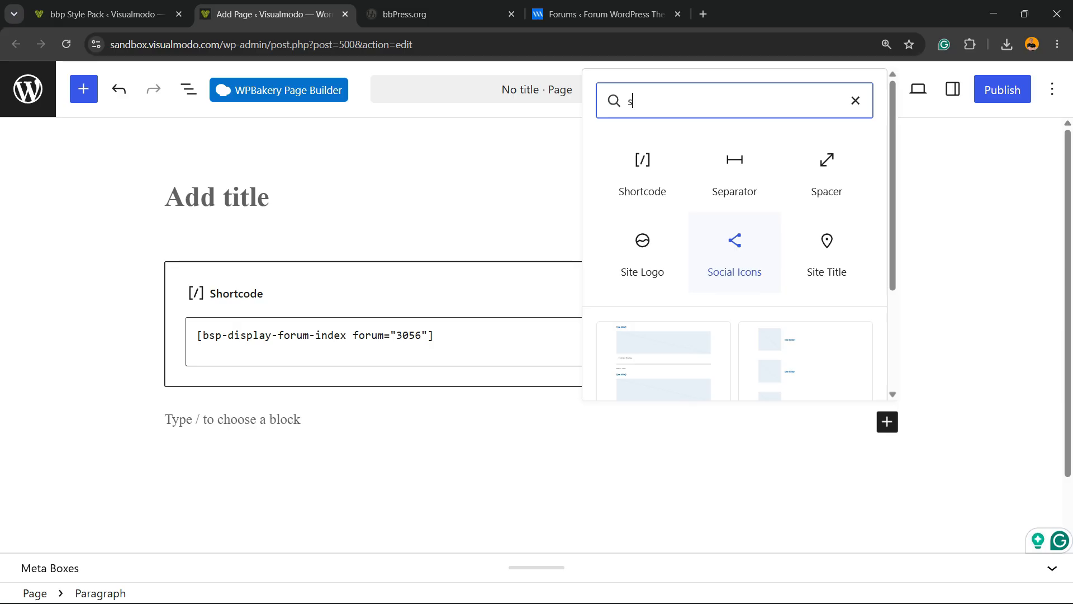
{"action": "type", "text": "tly"}
{"action": "key", "text": "BackSpace"}
{"action": "key", "text": "BackSpace"}
{"action": "key", "text": "BackSpace"}
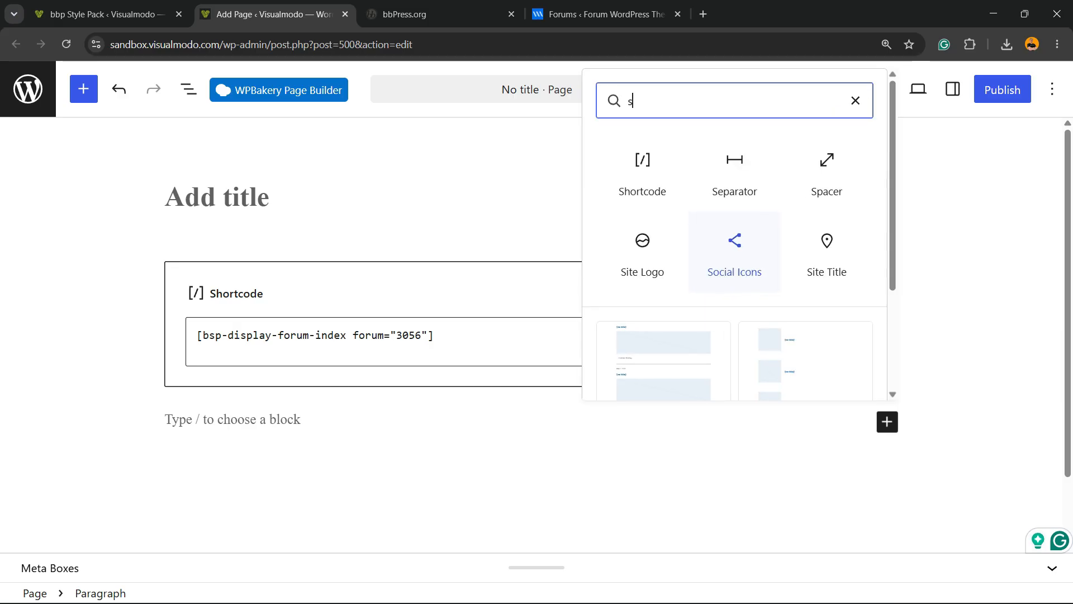
{"action": "type", "text": "tl"}
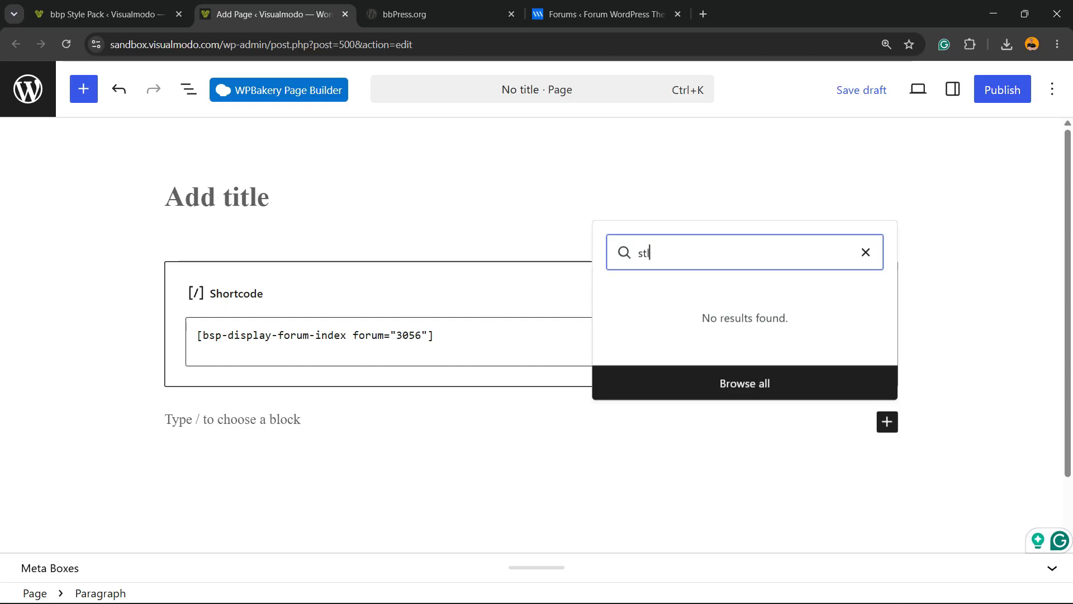
Step: Copy the word "Style" from the plugin's Block Widgets page, search the page editor's blocks for it and look through the matching blocks and patterns
{"action": "left_click", "coordinate": [107, 15]}
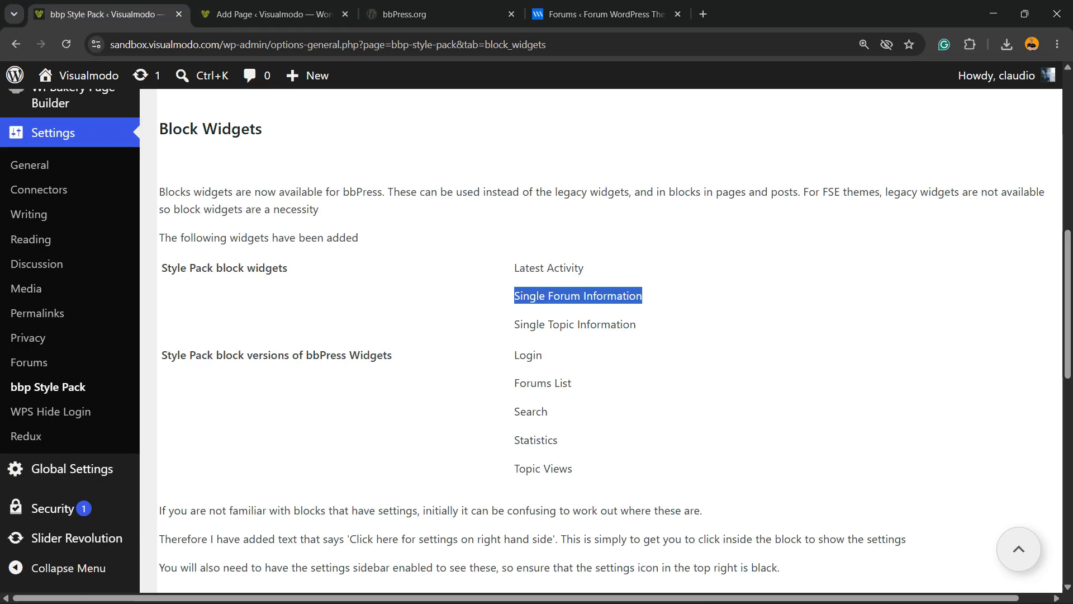
{"action": "triple_click", "coordinate": [188, 268]}
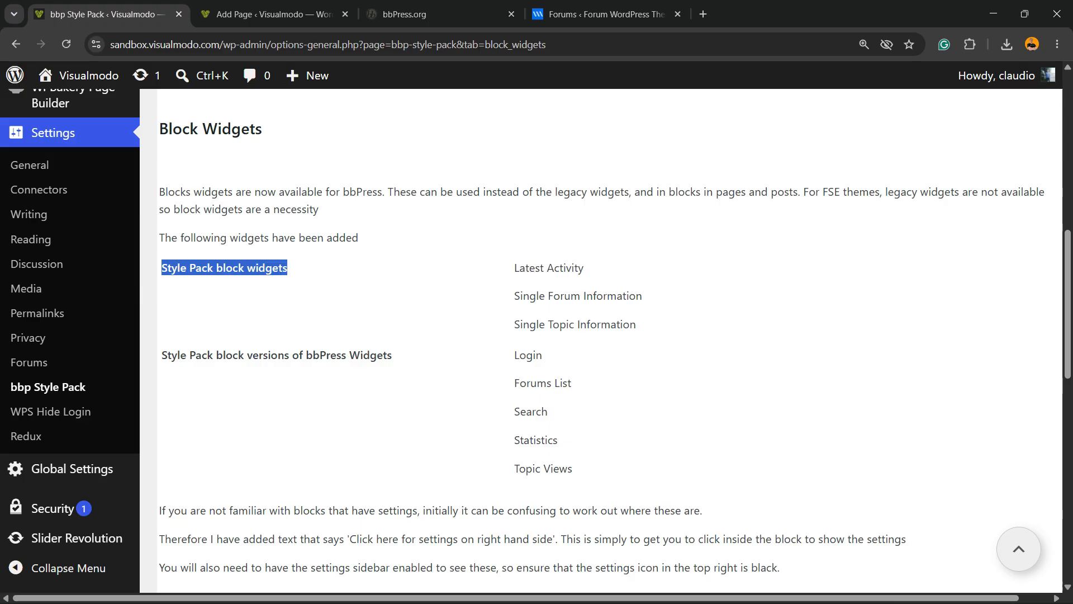
{"action": "double_click", "coordinate": [177, 268]}
{"action": "key", "text": "ctrl+c"}
{"action": "left_click", "coordinate": [268, 14]}
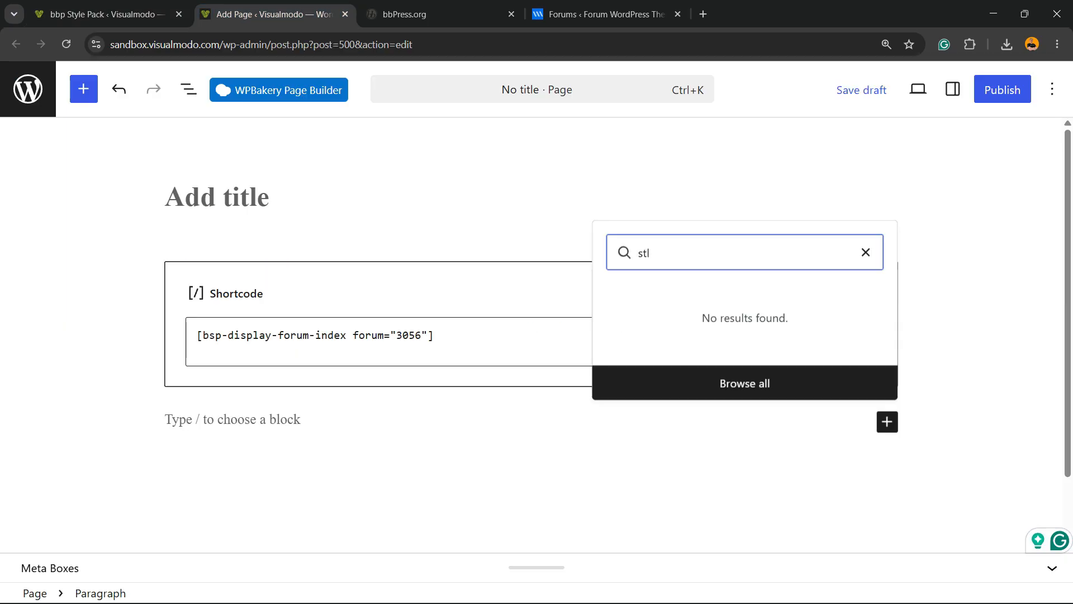
{"action": "key", "text": "ctrl+a"}
{"action": "key", "text": "ctrl+v"}
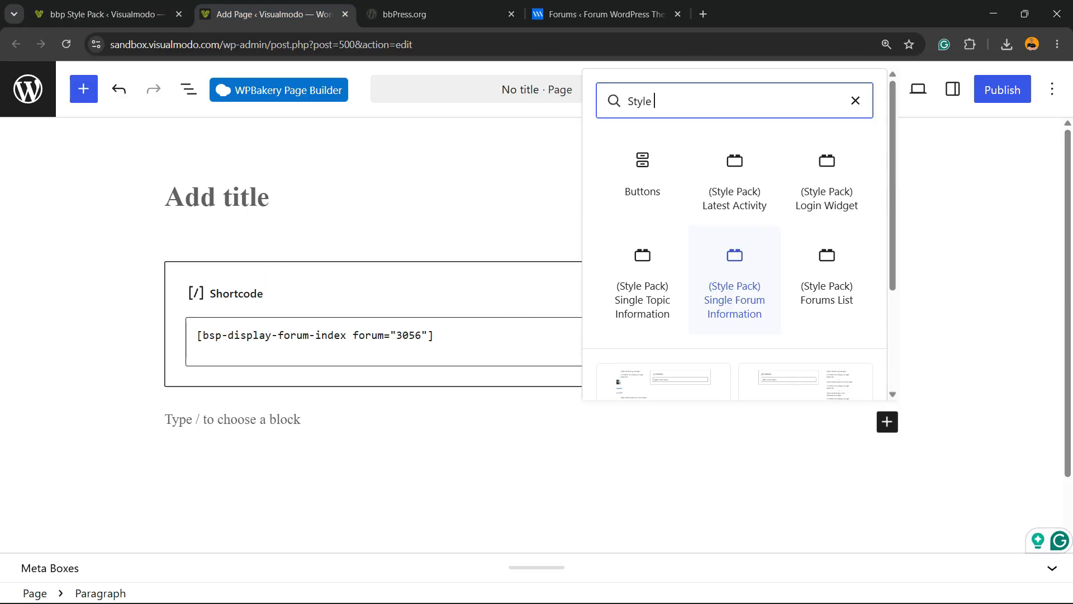
{"action": "scroll", "coordinate": [709, 280], "scroll_direction": "down", "scroll_amount": 2}
{"action": "scroll", "coordinate": [710, 280], "scroll_direction": "up", "scroll_amount": 2}
{"action": "scroll", "coordinate": [710, 280], "scroll_direction": "down", "scroll_amount": 2}
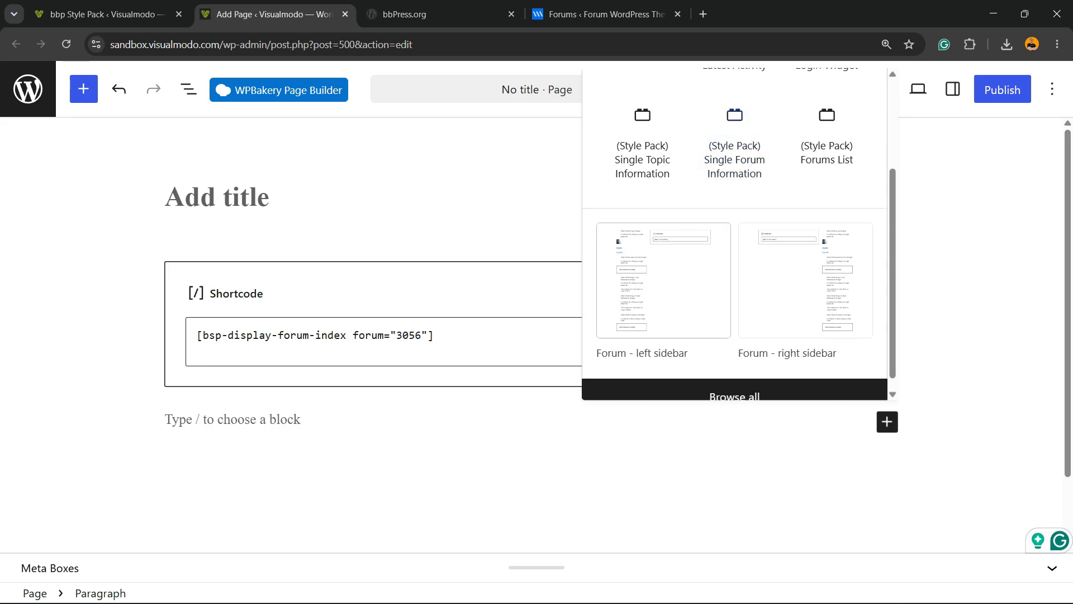
{"action": "scroll", "coordinate": [726, 223], "scroll_direction": "up", "scroll_amount": 3}
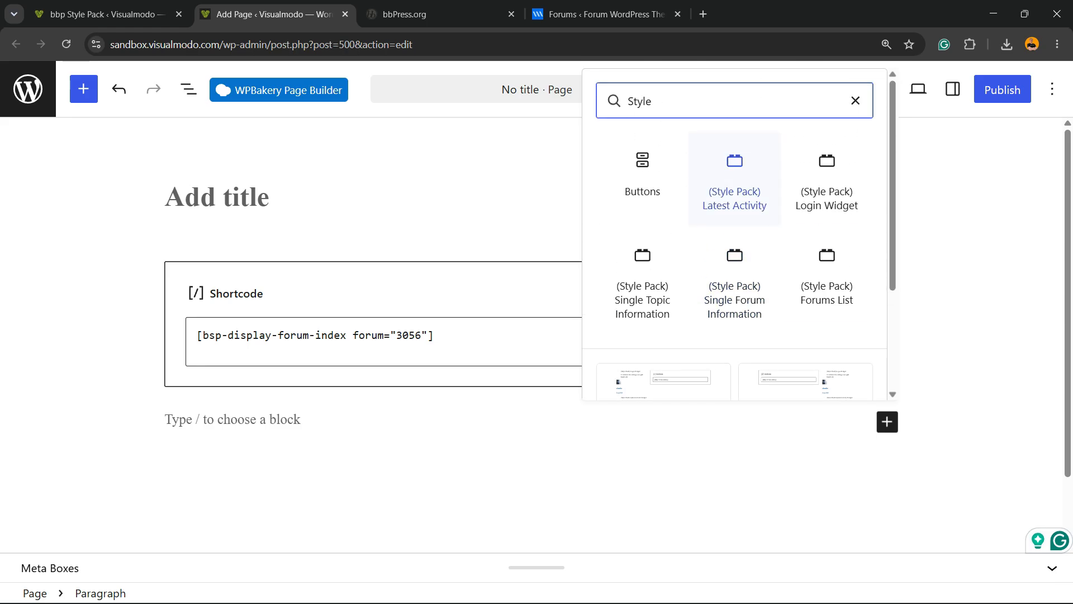
Step: Return to the bbp style pack settings and open the Widgets section
{"action": "left_click", "coordinate": [439, 15]}
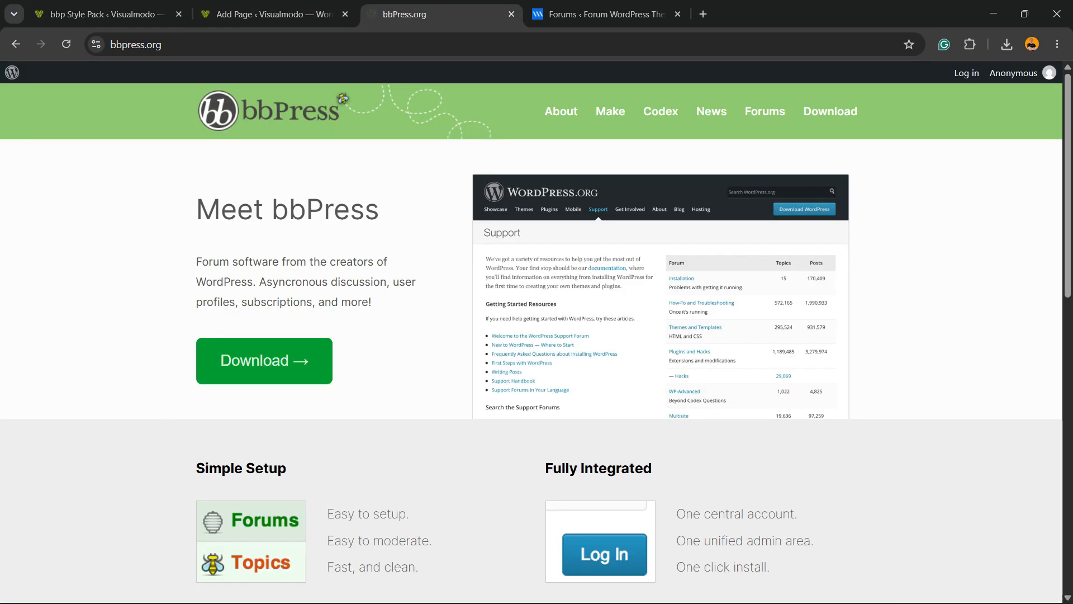
{"action": "left_click", "coordinate": [101, 15]}
{"action": "scroll", "coordinate": [609, 336], "scroll_direction": "up", "scroll_amount": 6}
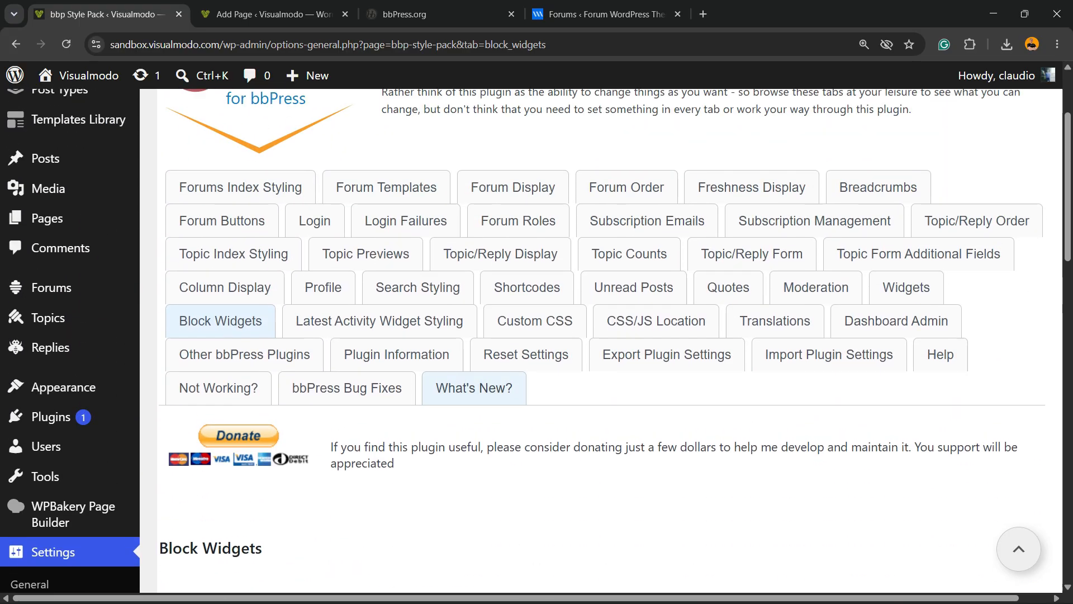
{"action": "scroll", "coordinate": [503, 391], "scroll_direction": "up", "scroll_amount": 3}
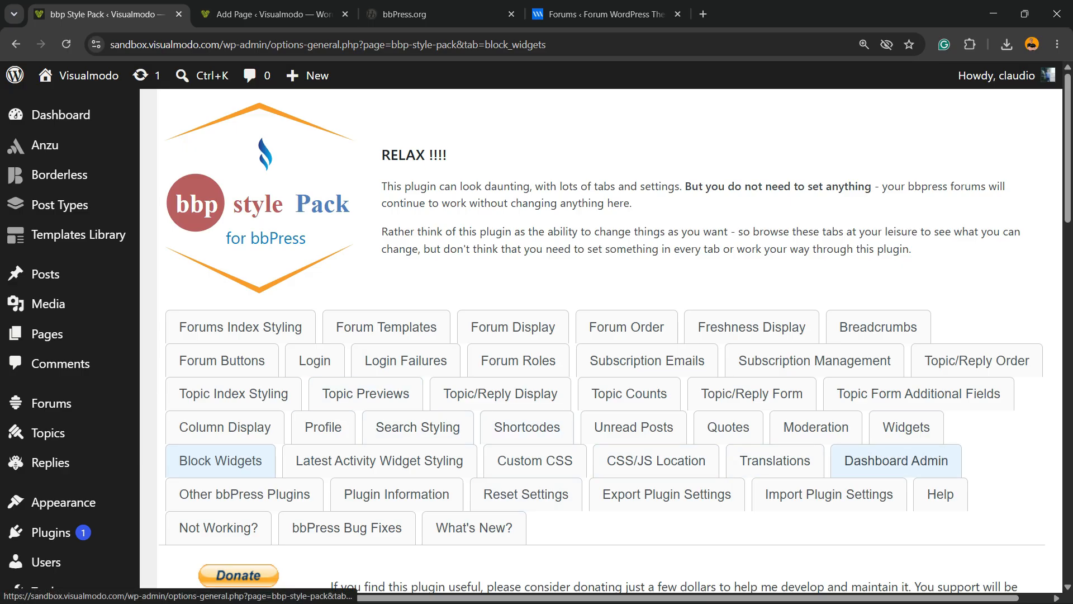
{"action": "left_click", "coordinate": [906, 427]}
Step: Examine the descriptions and previews of the Latest activity, Forums List, Single Forum Information and Single Topic Information widgets
{"action": "scroll", "coordinate": [816, 427], "scroll_direction": "down", "scroll_amount": 7}
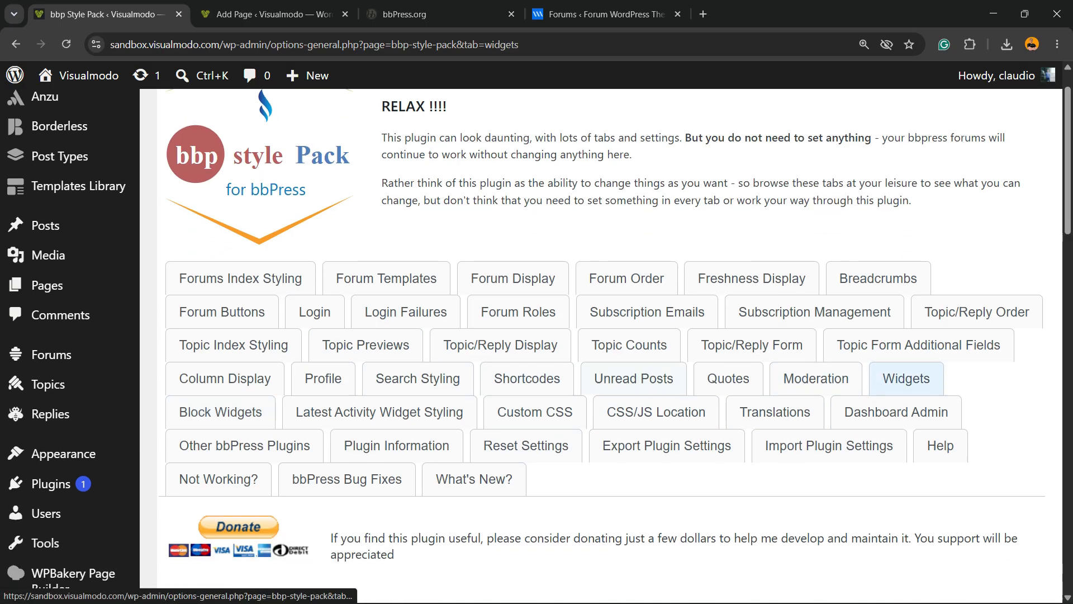
{"action": "scroll", "coordinate": [609, 346], "scroll_direction": "down", "scroll_amount": 2}
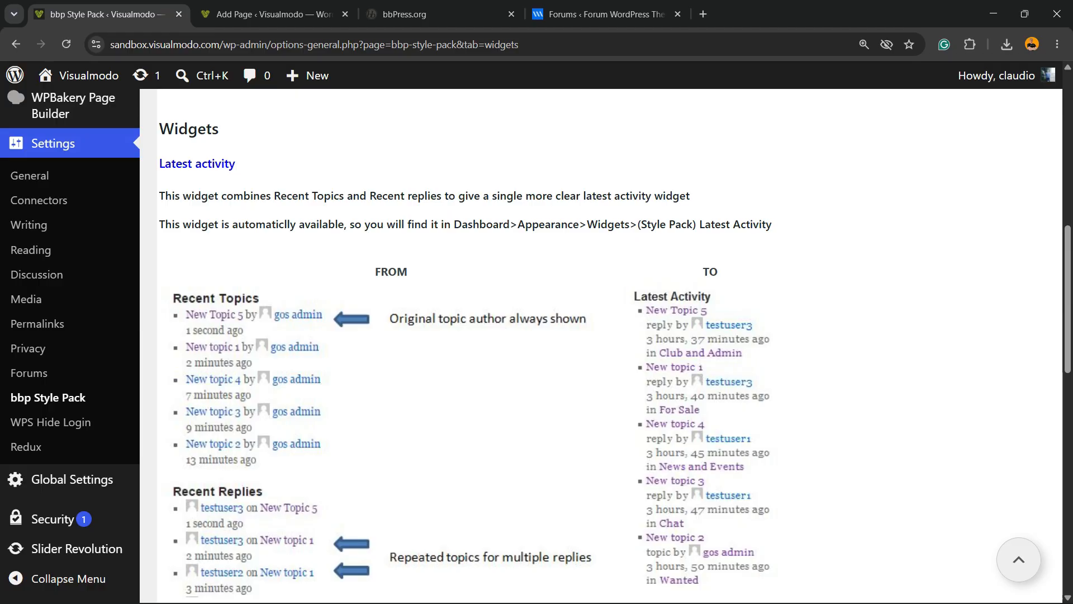
{"action": "scroll", "coordinate": [615, 346], "scroll_direction": "down", "scroll_amount": 2}
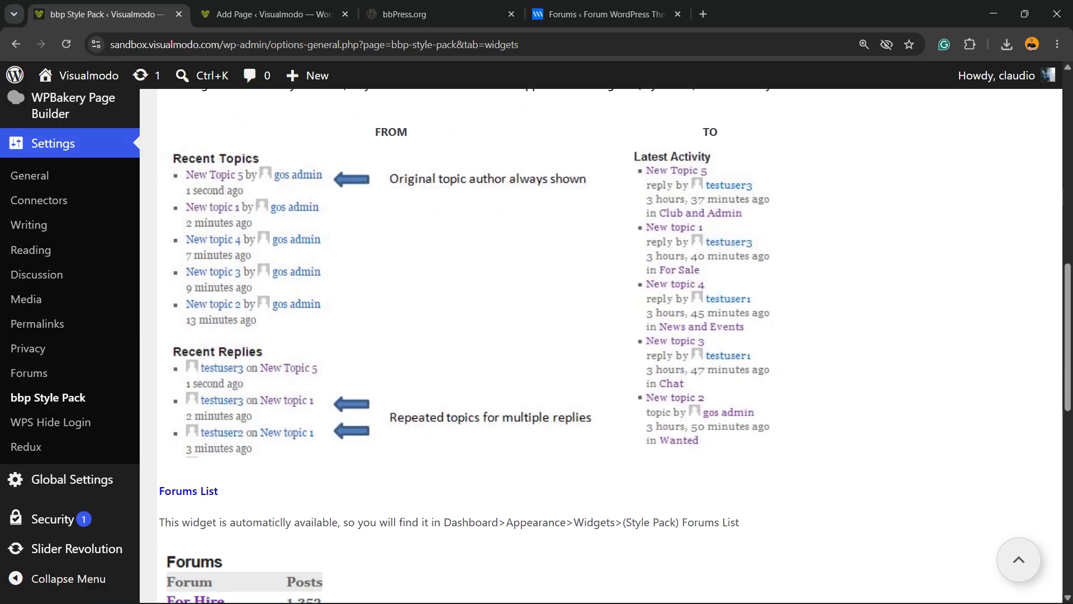
{"action": "scroll", "coordinate": [615, 347], "scroll_direction": "down", "scroll_amount": 10}
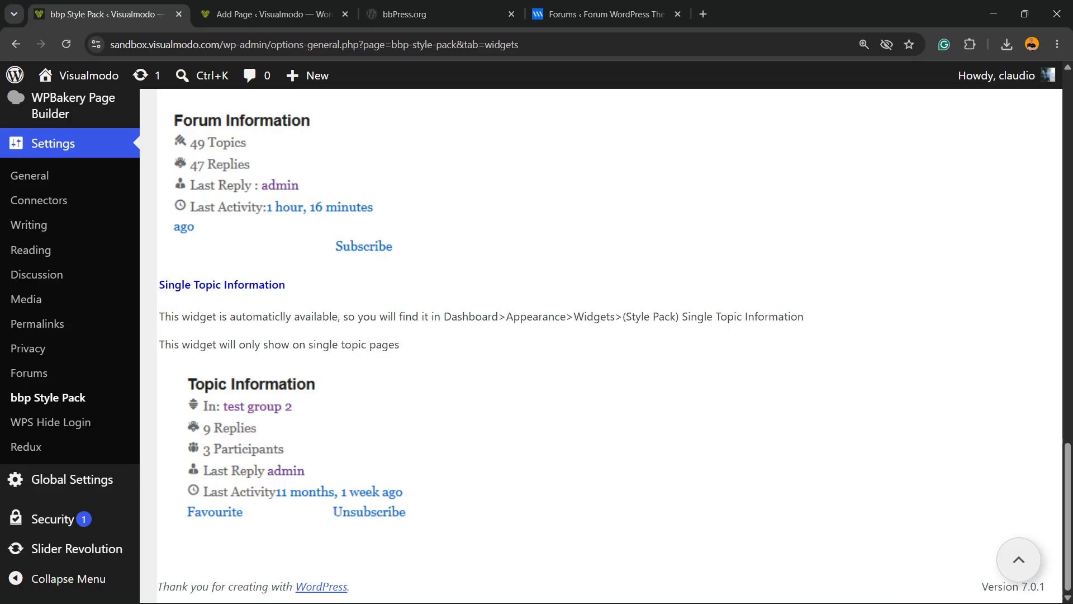
{"action": "scroll", "coordinate": [610, 347], "scroll_direction": "up", "scroll_amount": 8}
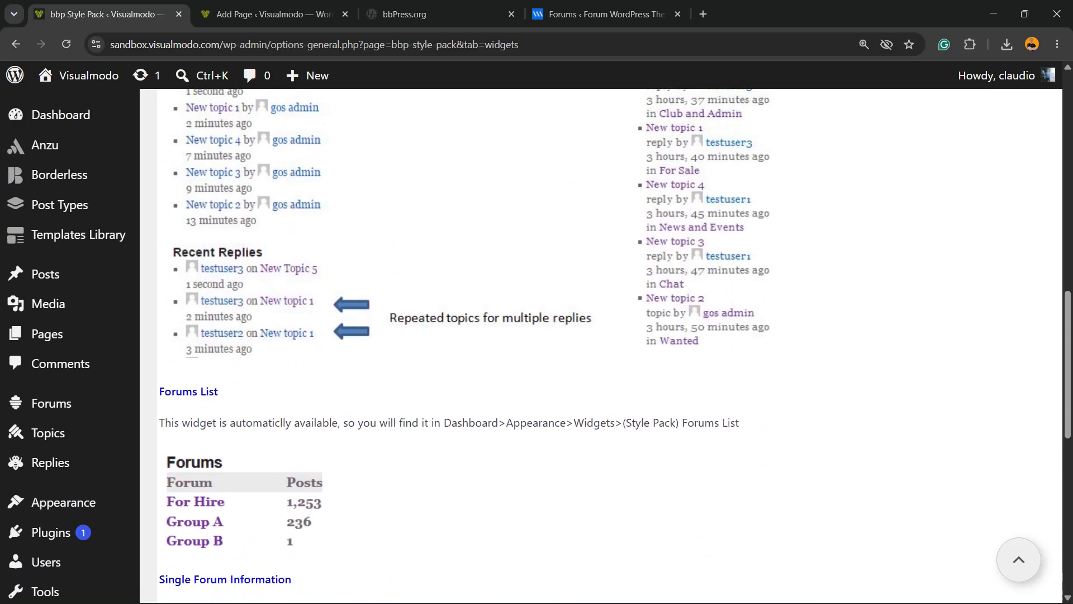
{"action": "scroll", "coordinate": [609, 346], "scroll_direction": "up", "scroll_amount": 12}
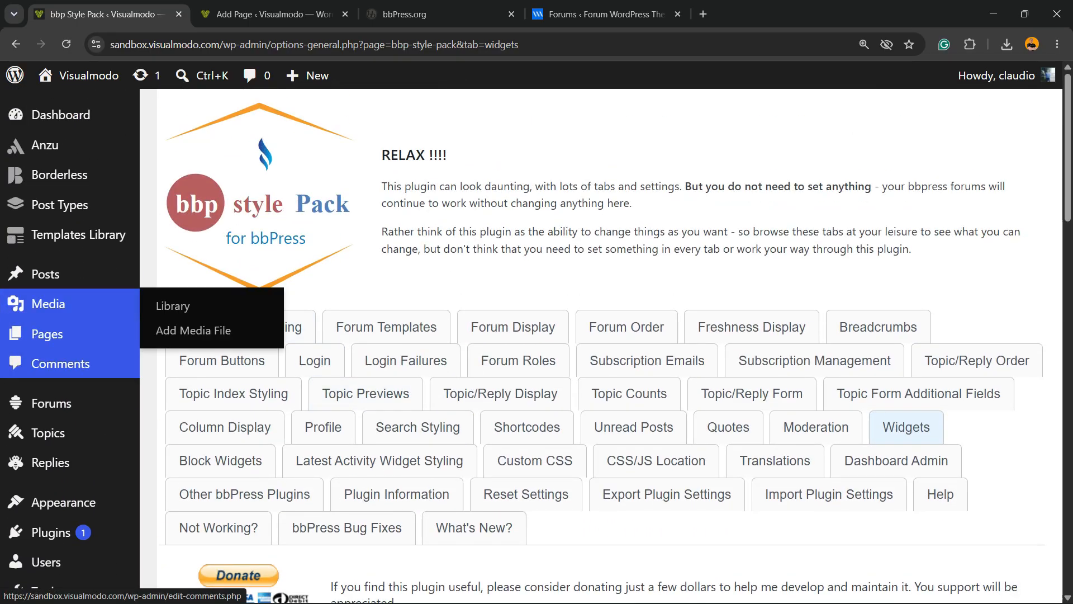
{"action": "mouse_move", "coordinate": [63, 503]}
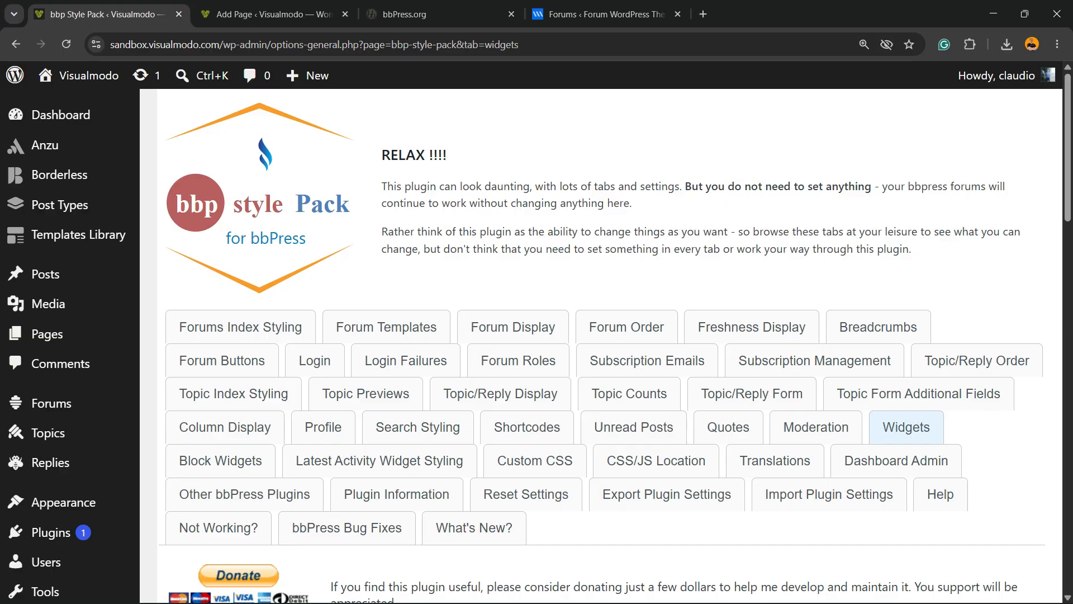
{"action": "scroll", "coordinate": [610, 336], "scroll_direction": "down", "scroll_amount": 10}
{"action": "scroll", "coordinate": [609, 335], "scroll_direction": "down", "scroll_amount": 10}
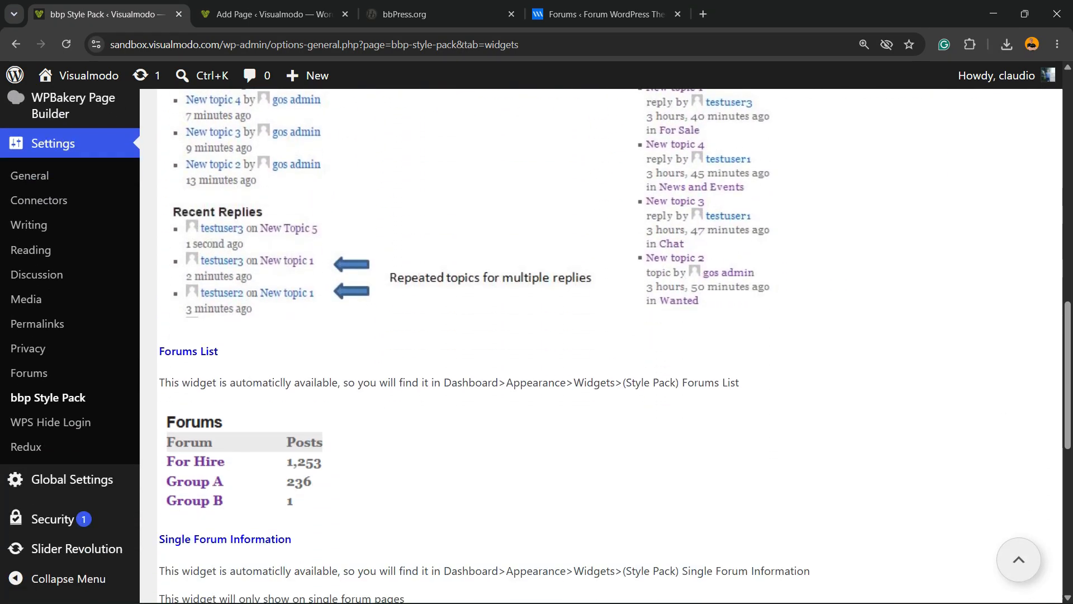
{"action": "scroll", "coordinate": [609, 335], "scroll_direction": "up", "scroll_amount": 20}
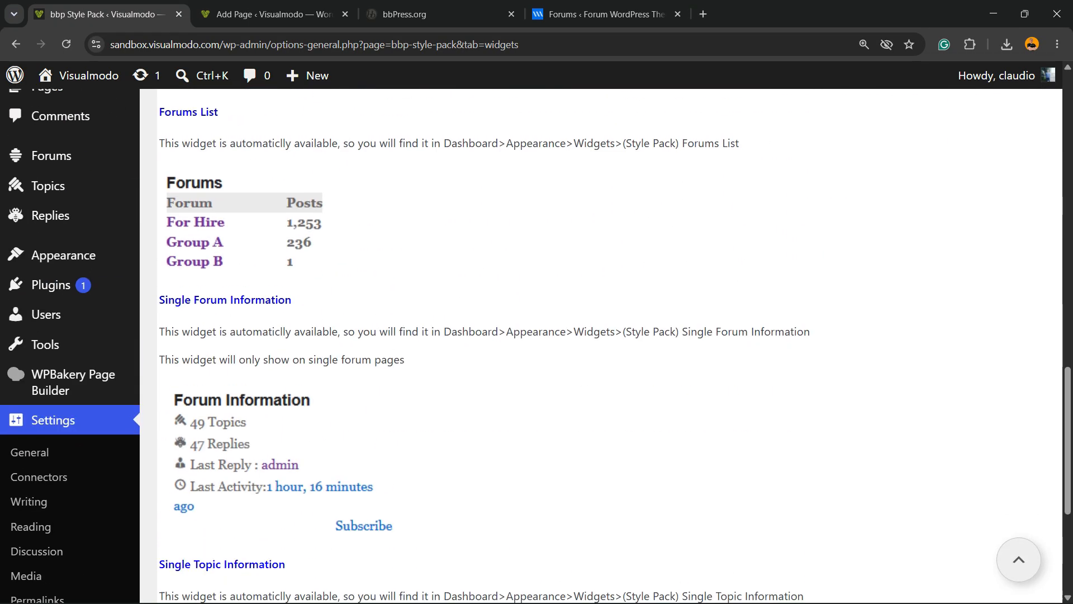